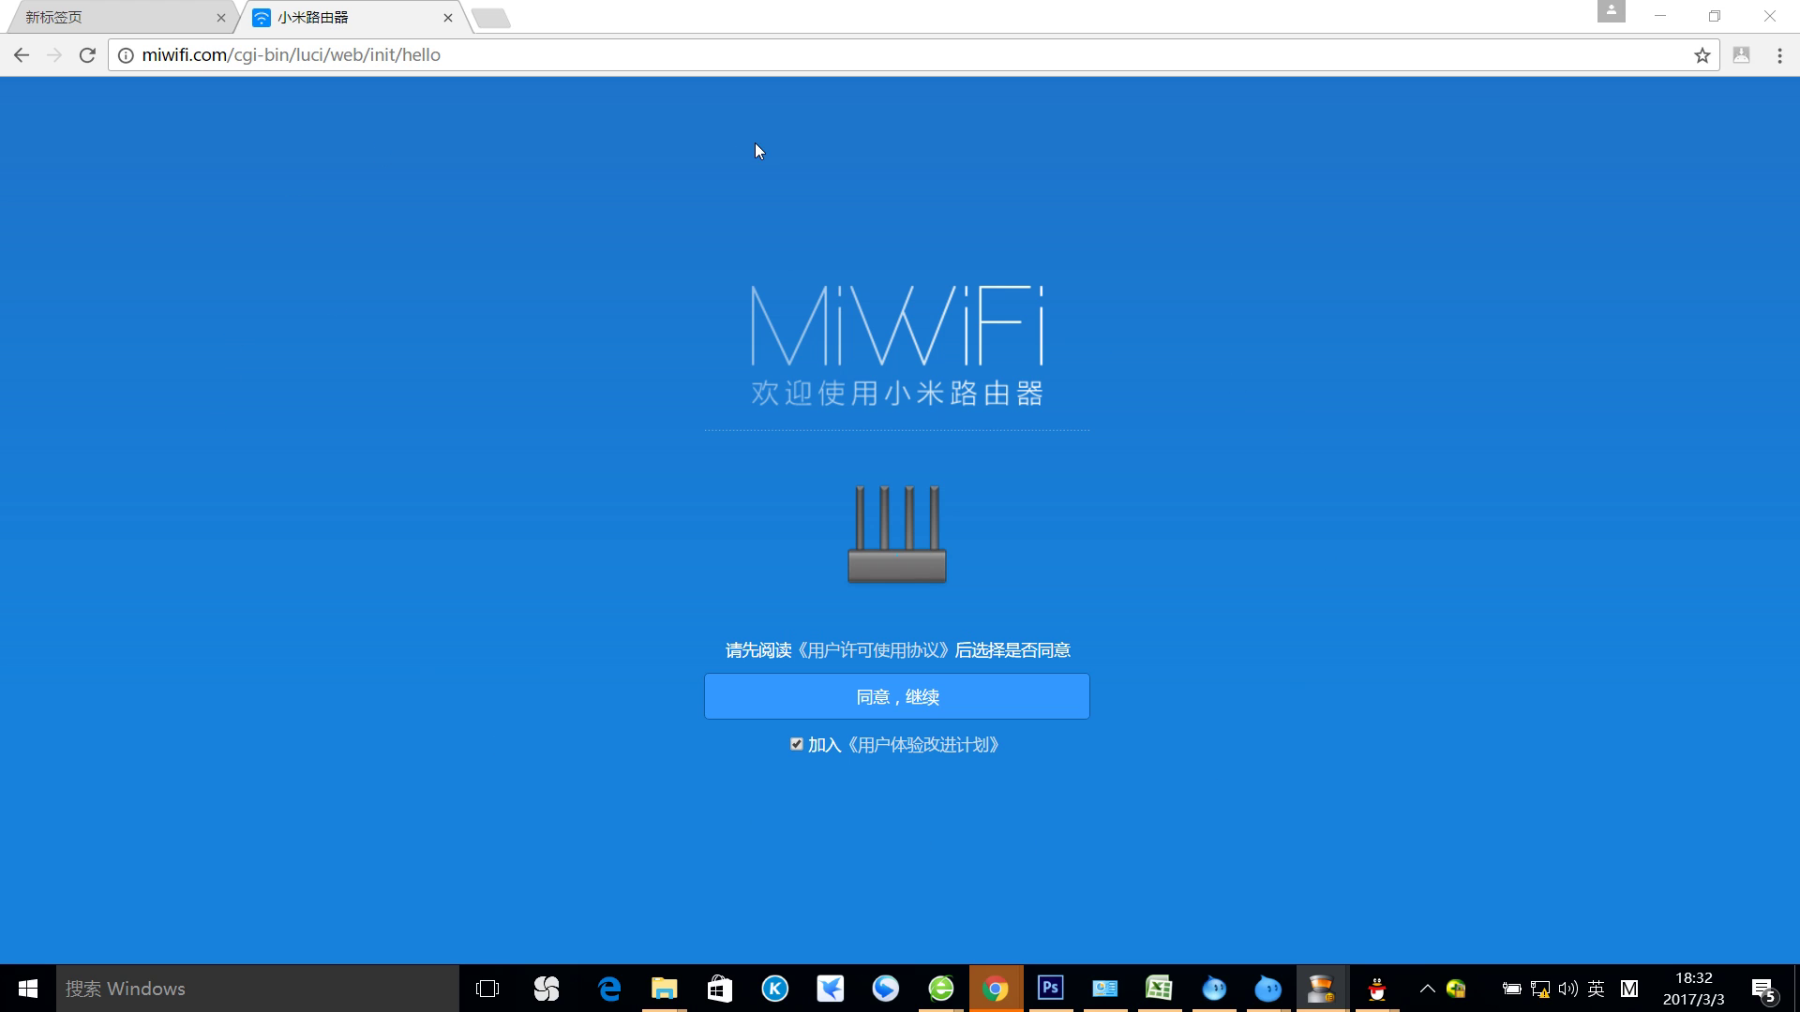
left_click(278, 60)
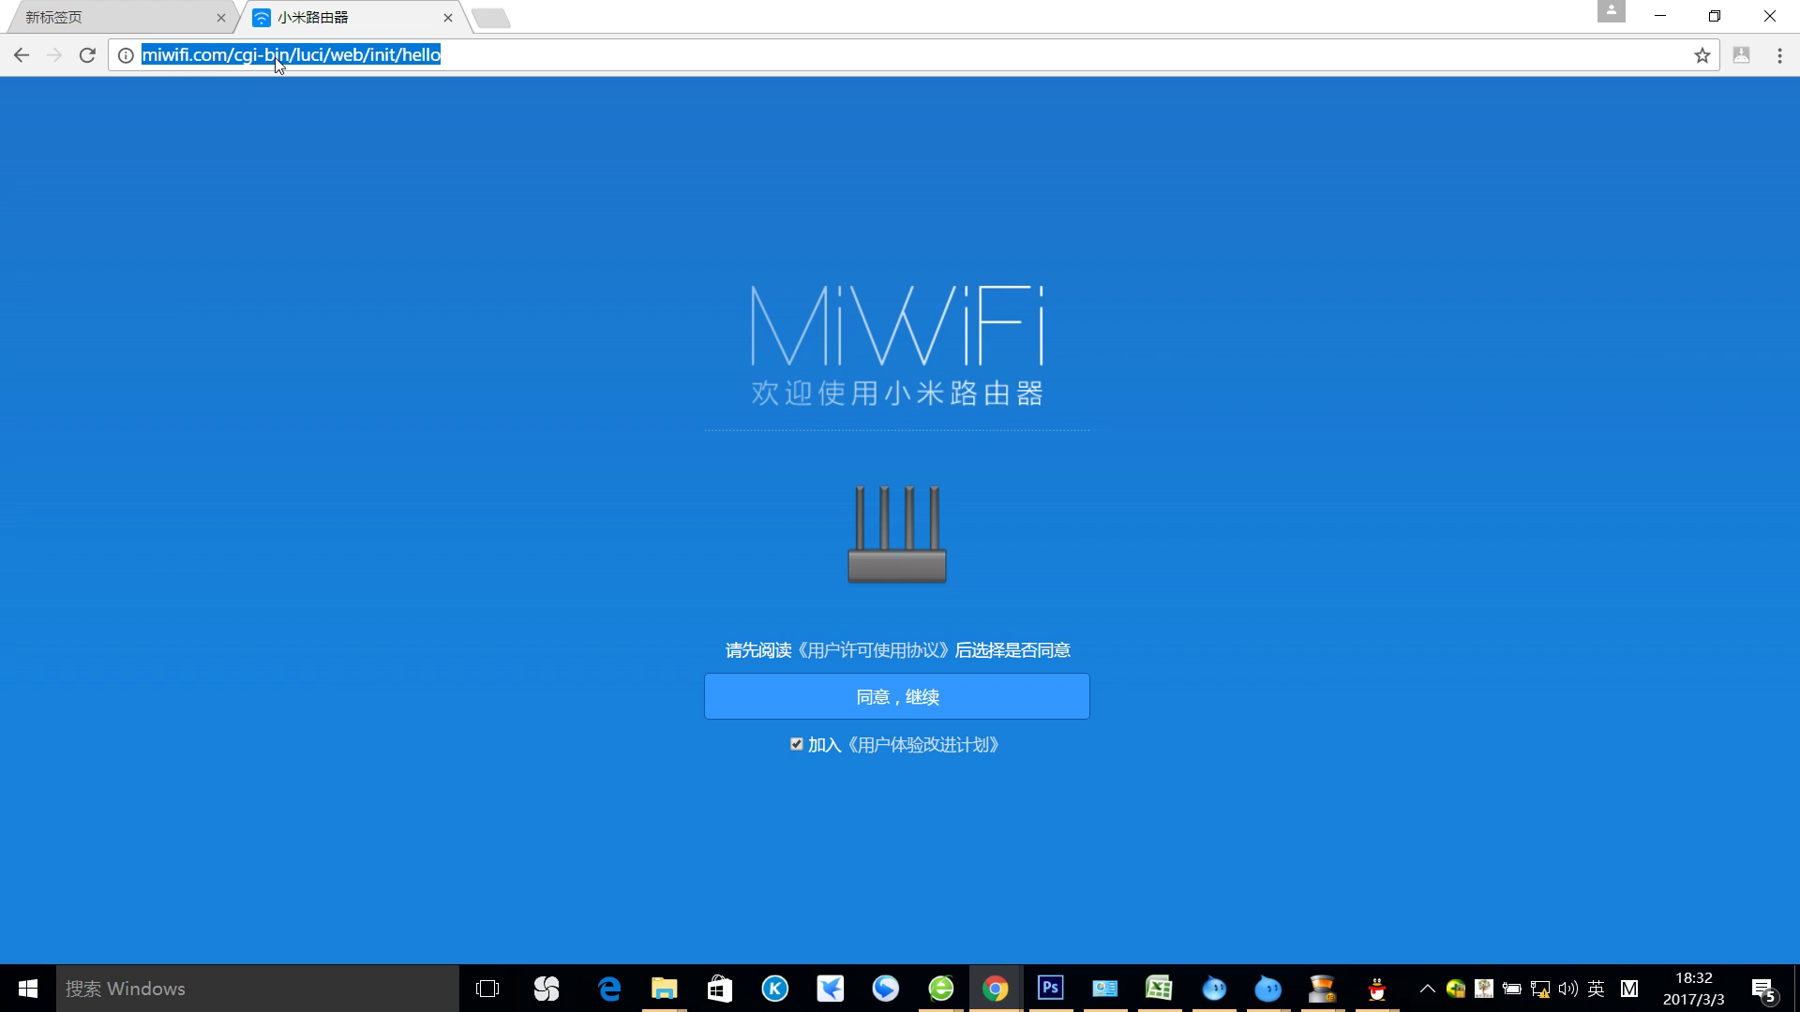
type("www")
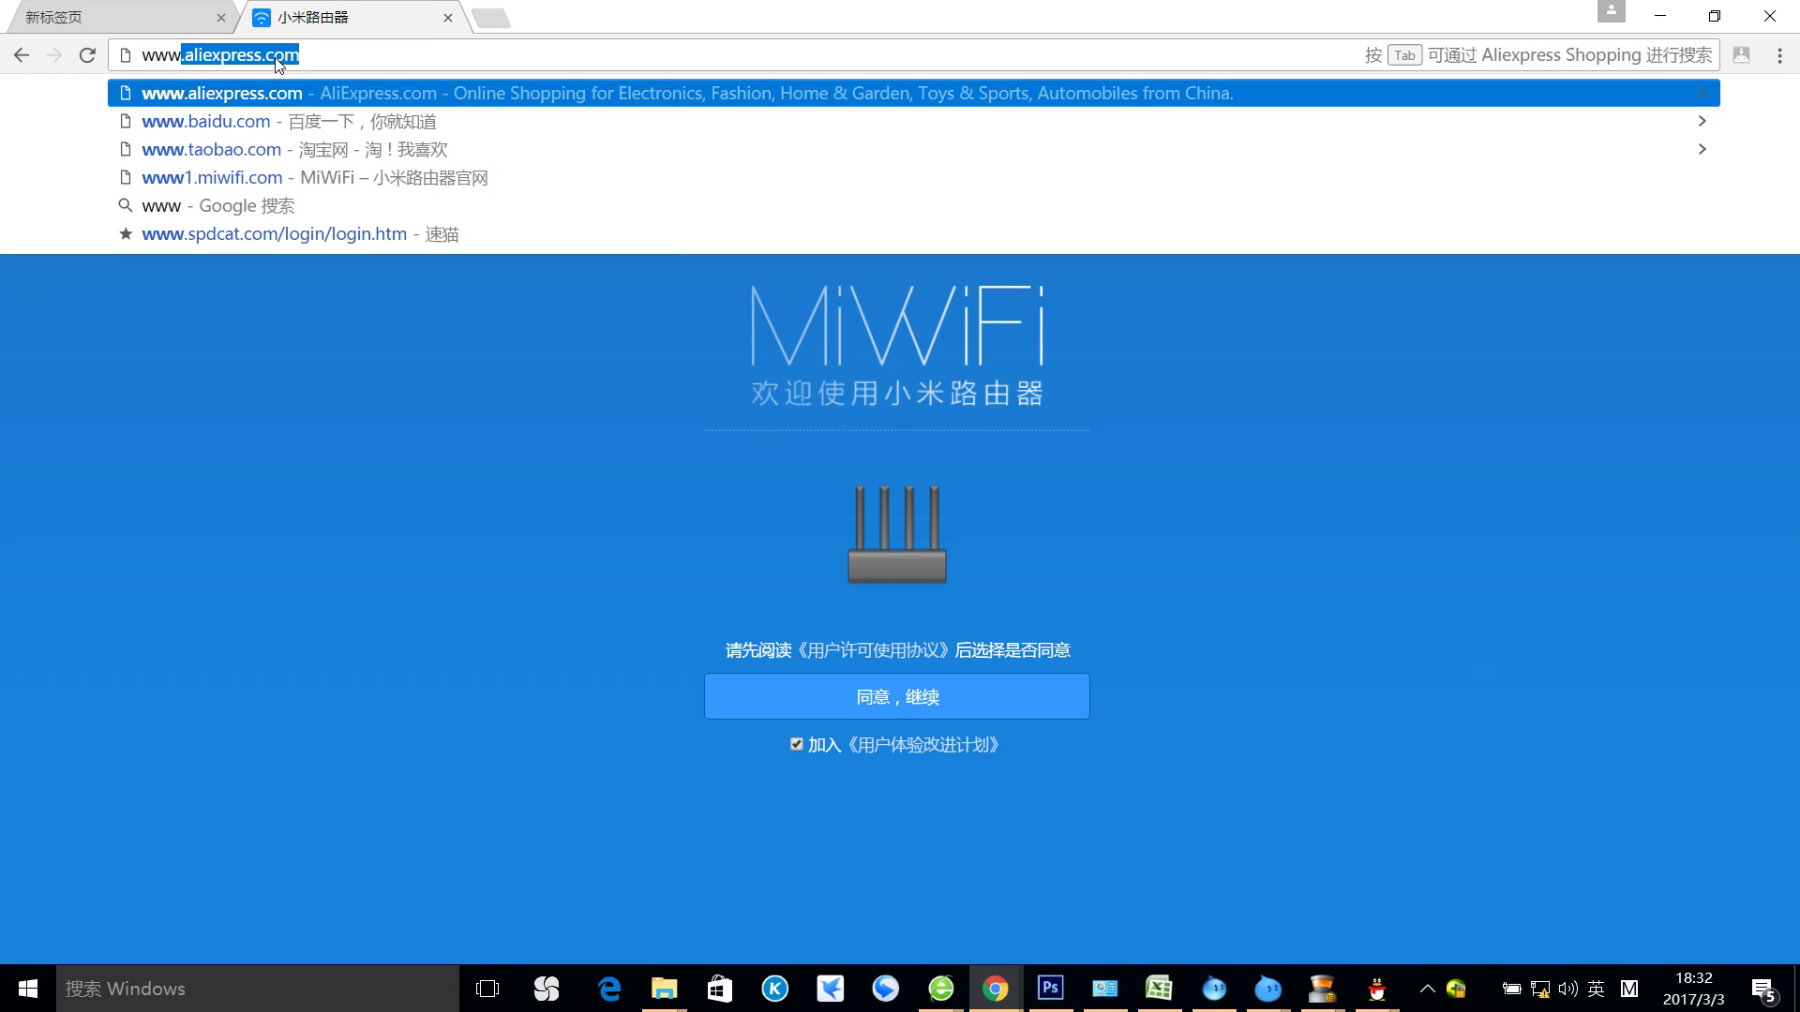
type("mw")
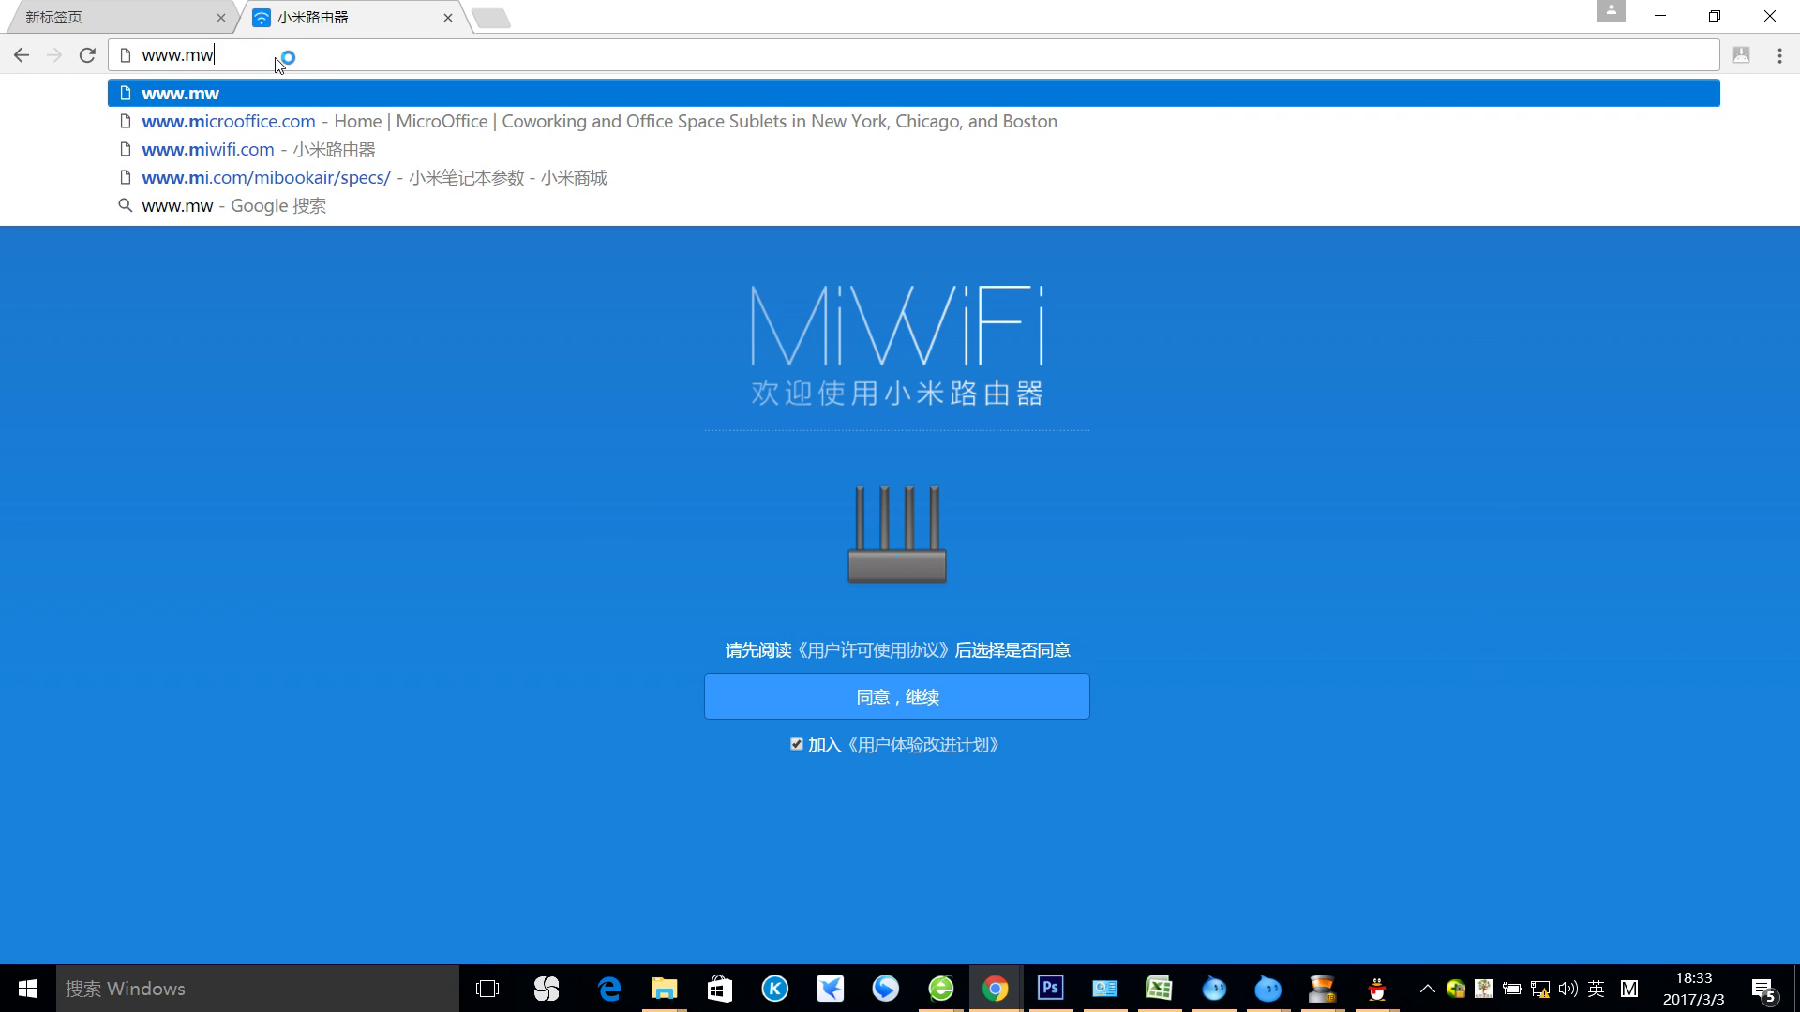
key("BackSpace")
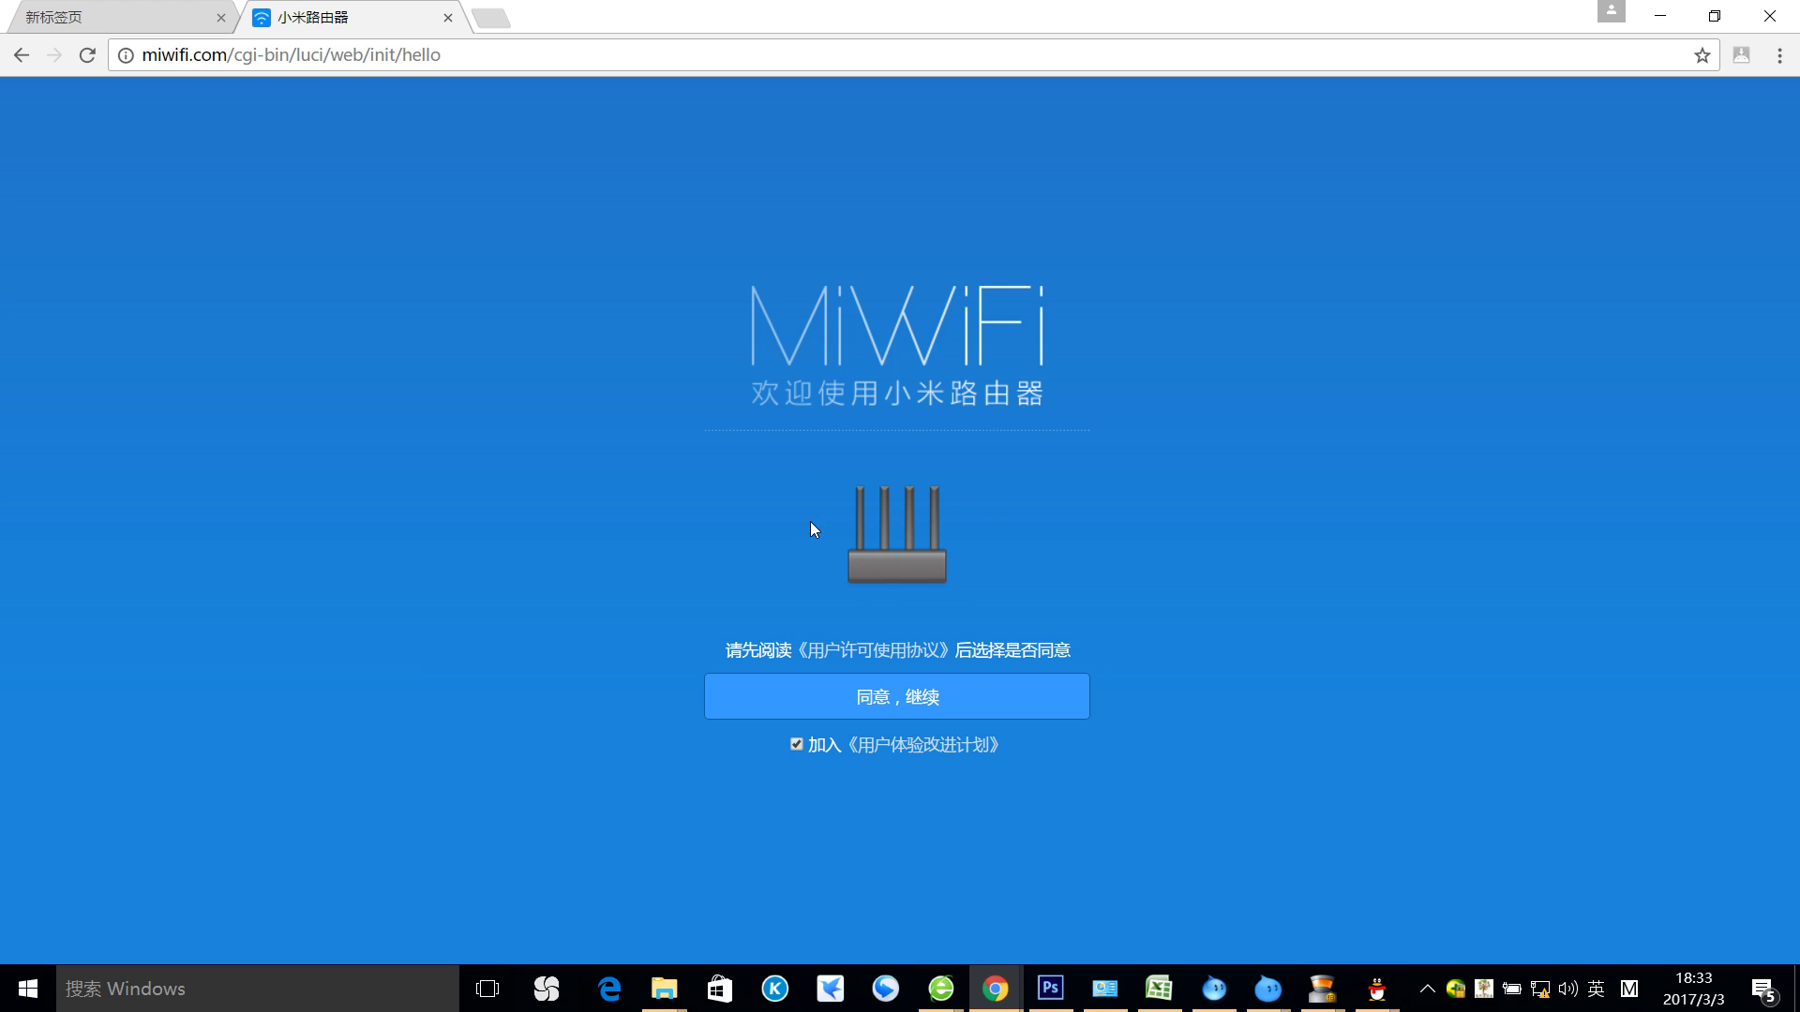
- Opt out of the experience program, keep Wi-Fi Xiaomi_436C, and reuse its password for admin
left_click(797, 743)
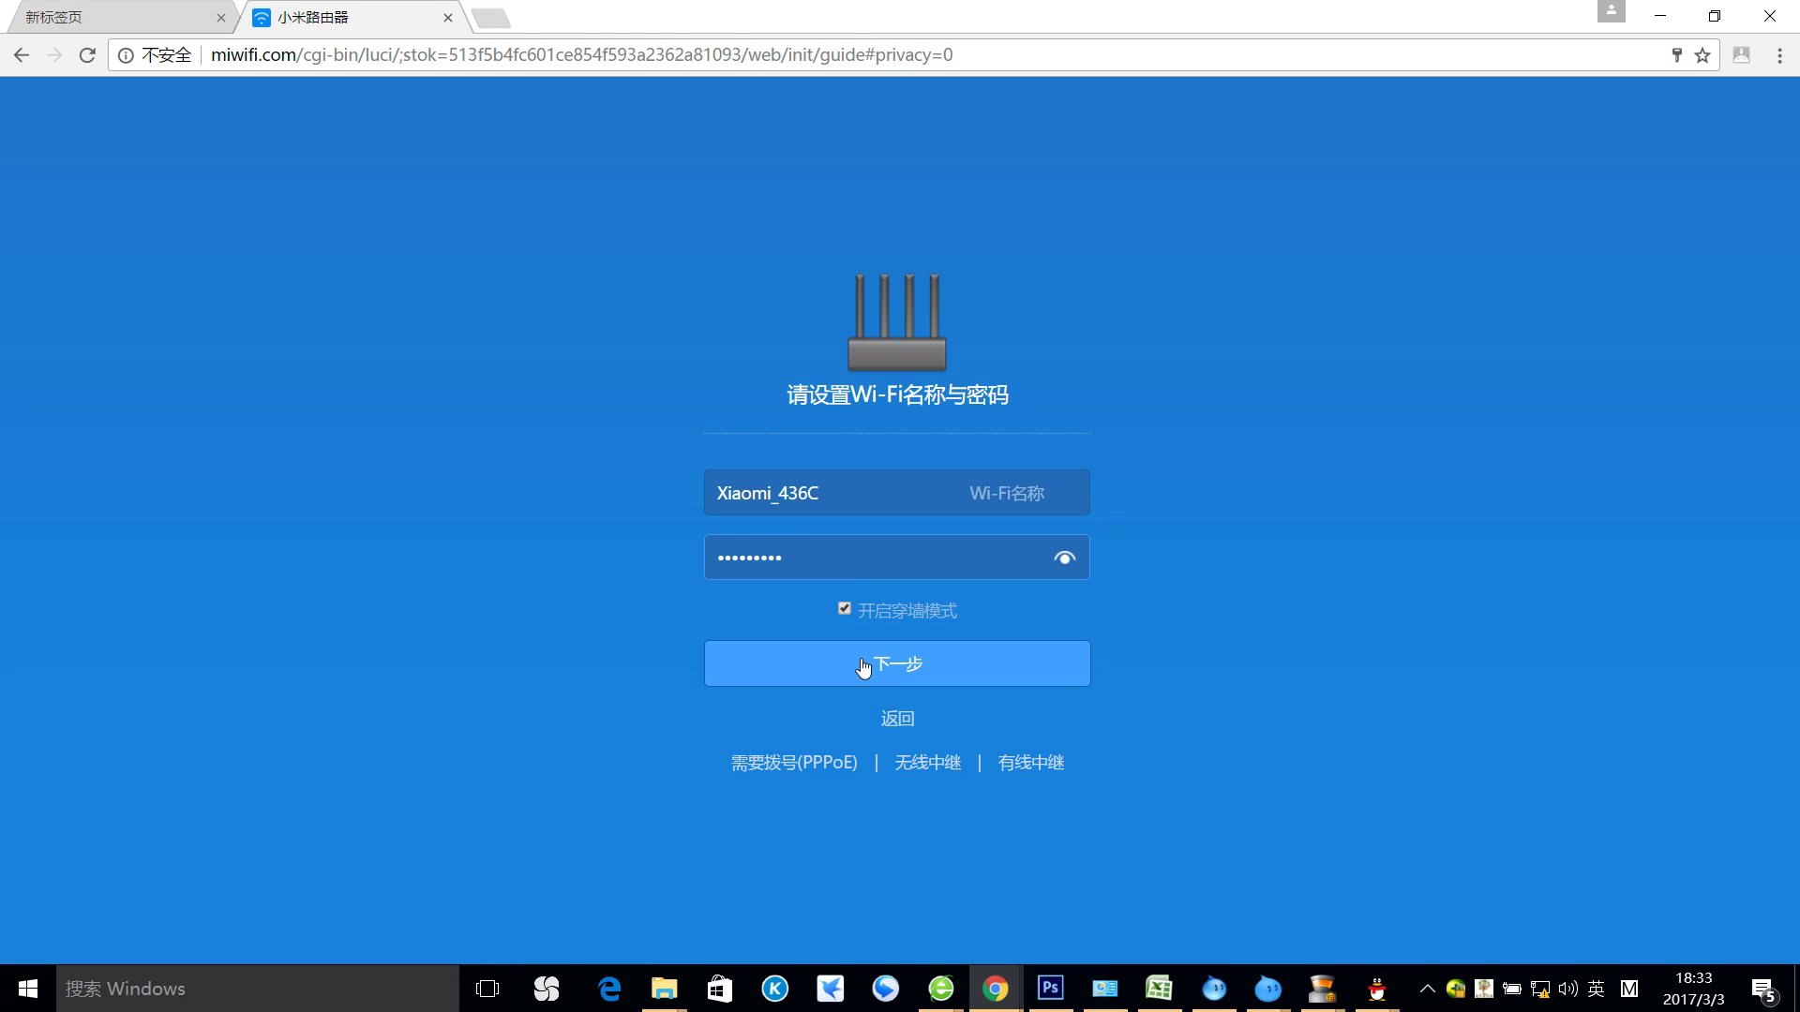
left_click(893, 666)
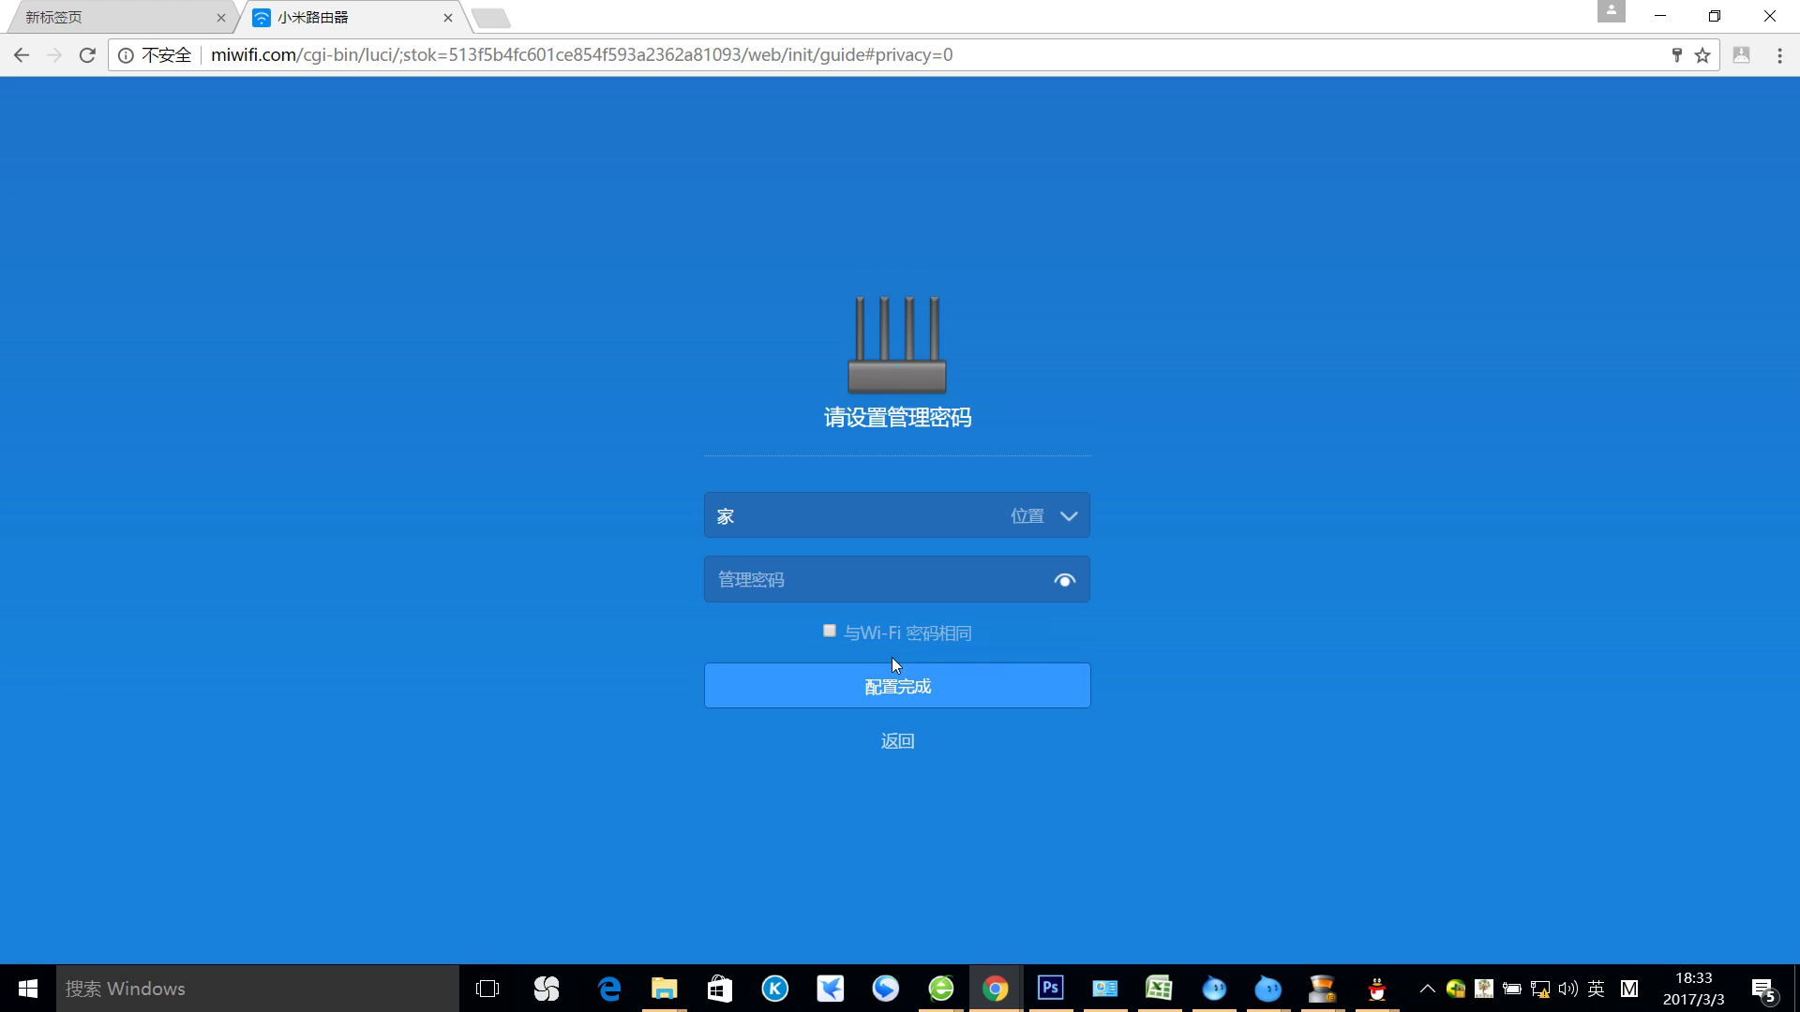
left_click(829, 632)
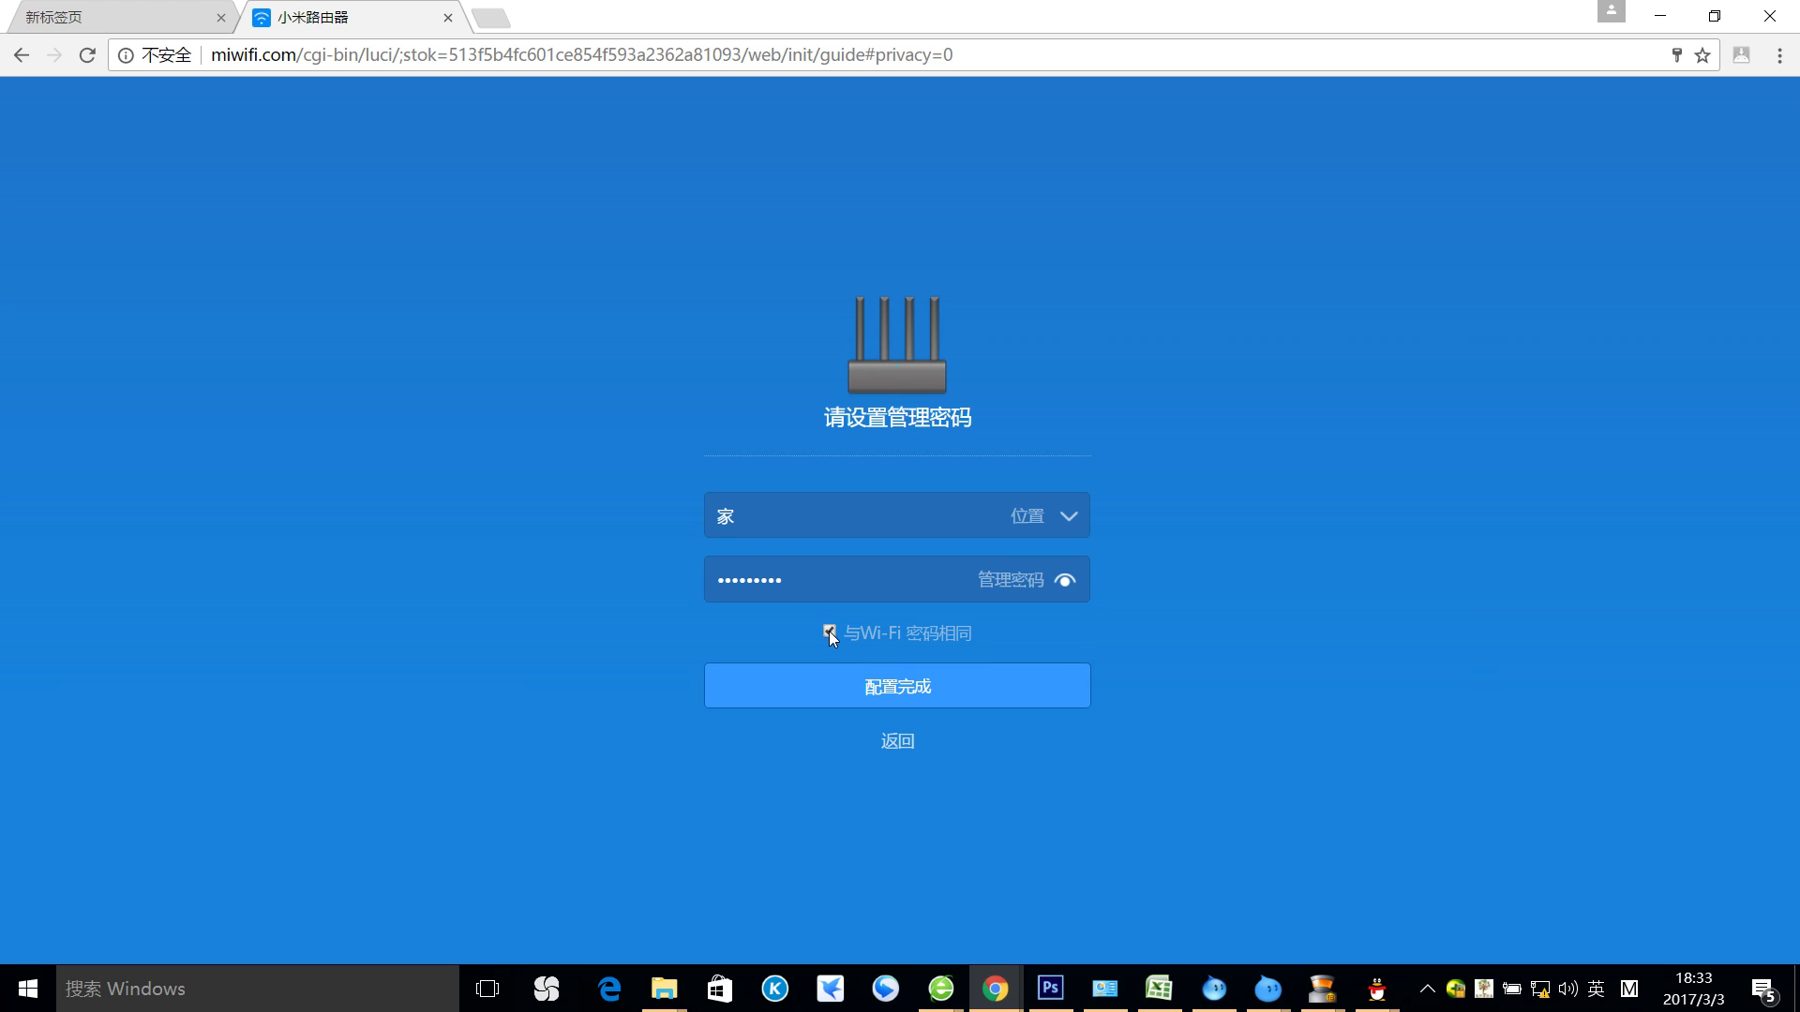
left_click(823, 694)
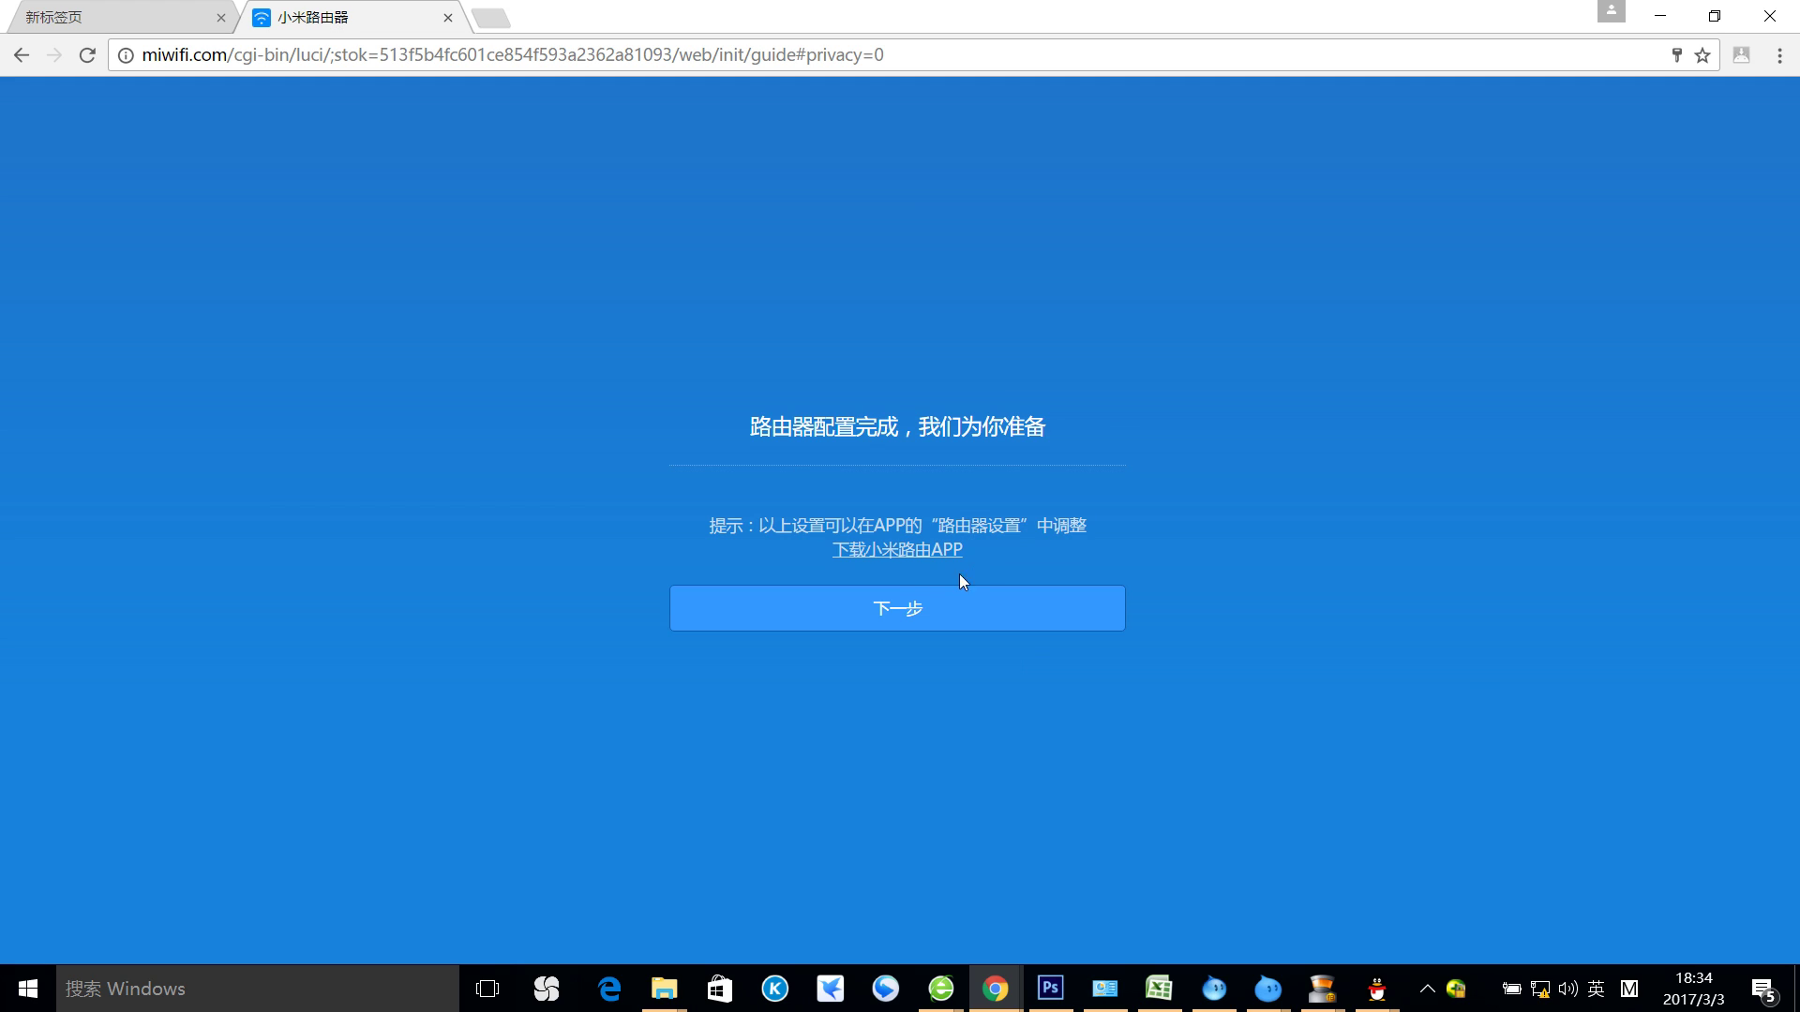
- Enter the 管理后台 from the setup-complete page and dismiss the guide overlay on router status
left_click(895, 674)
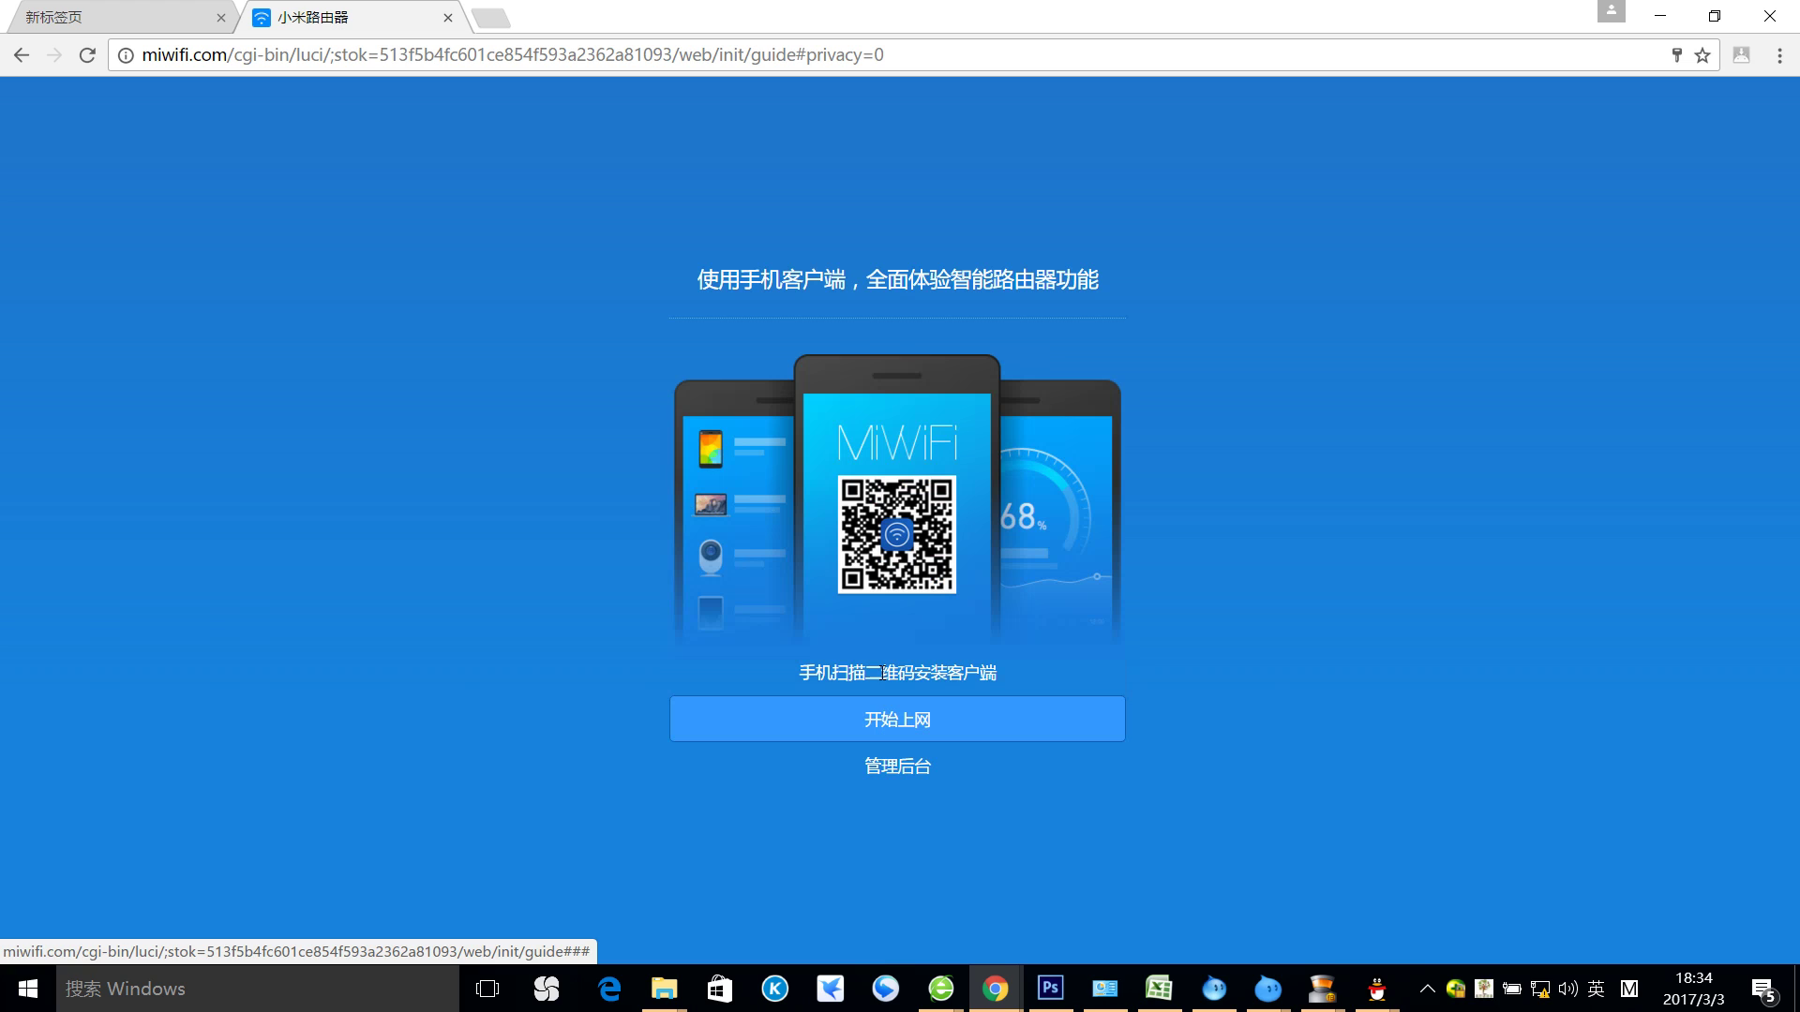
left_click(882, 771)
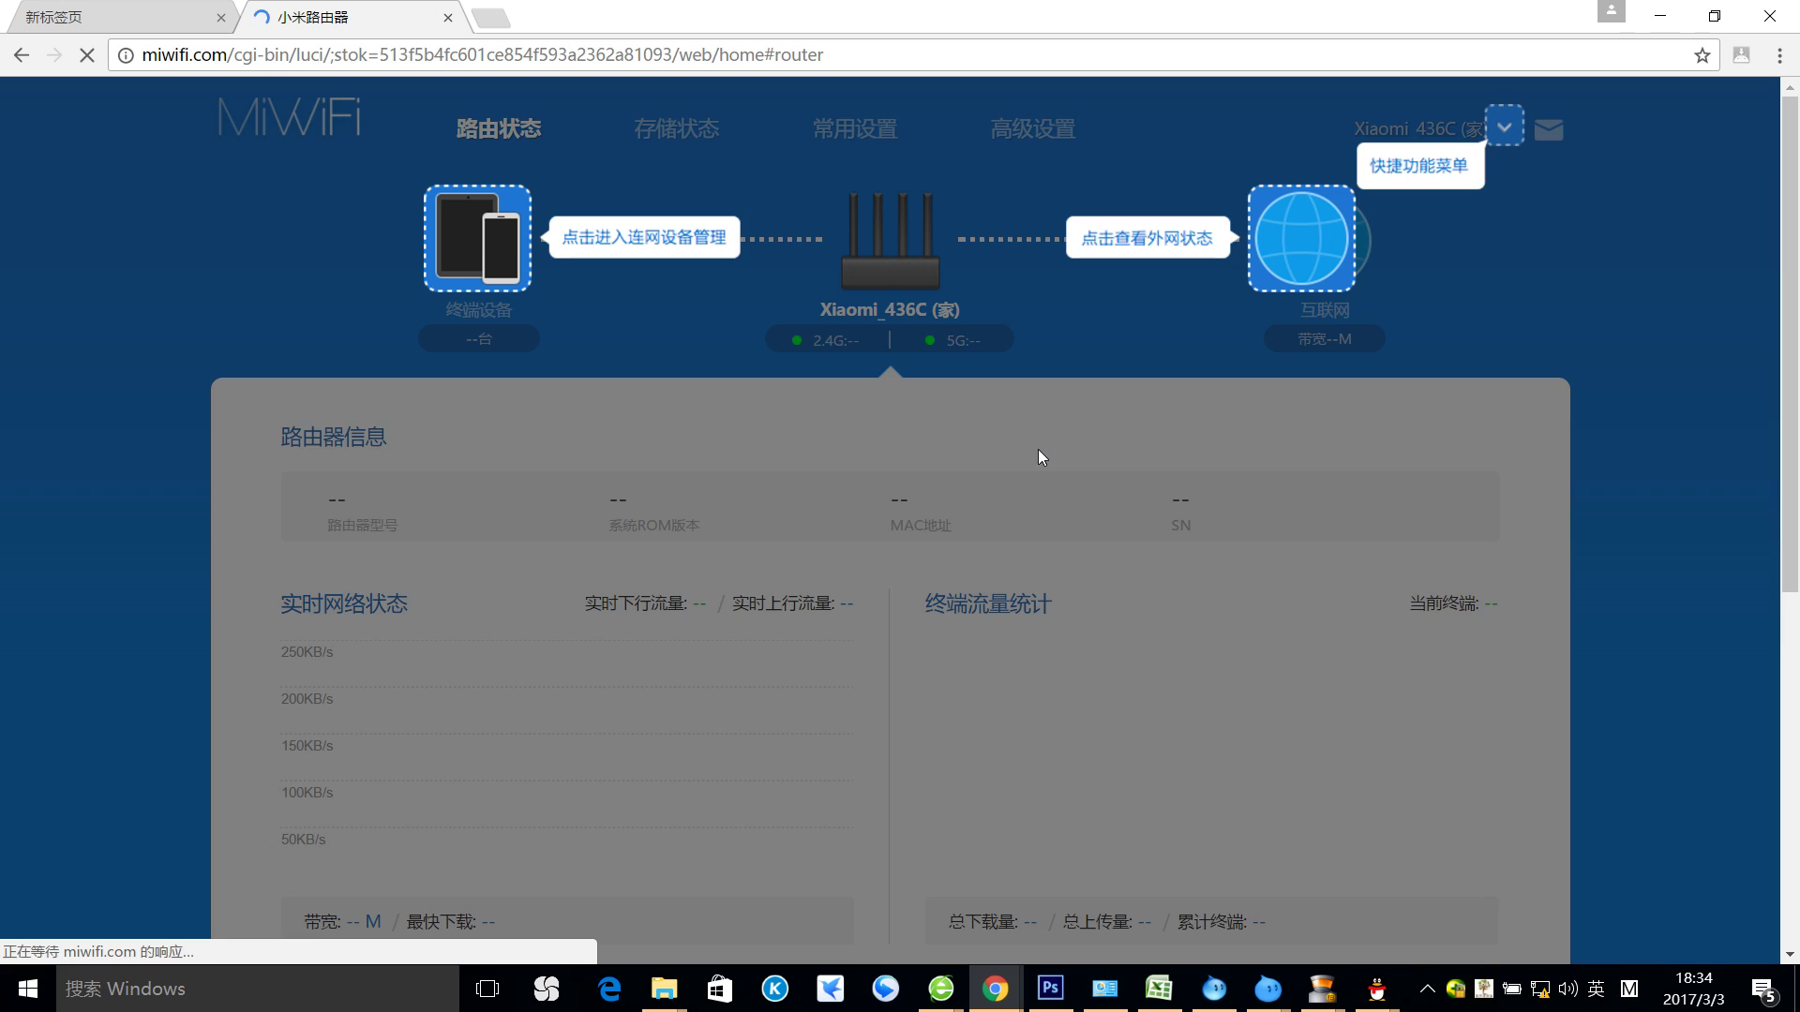
left_click(1038, 458)
scroll(689, 464, "down", 1)
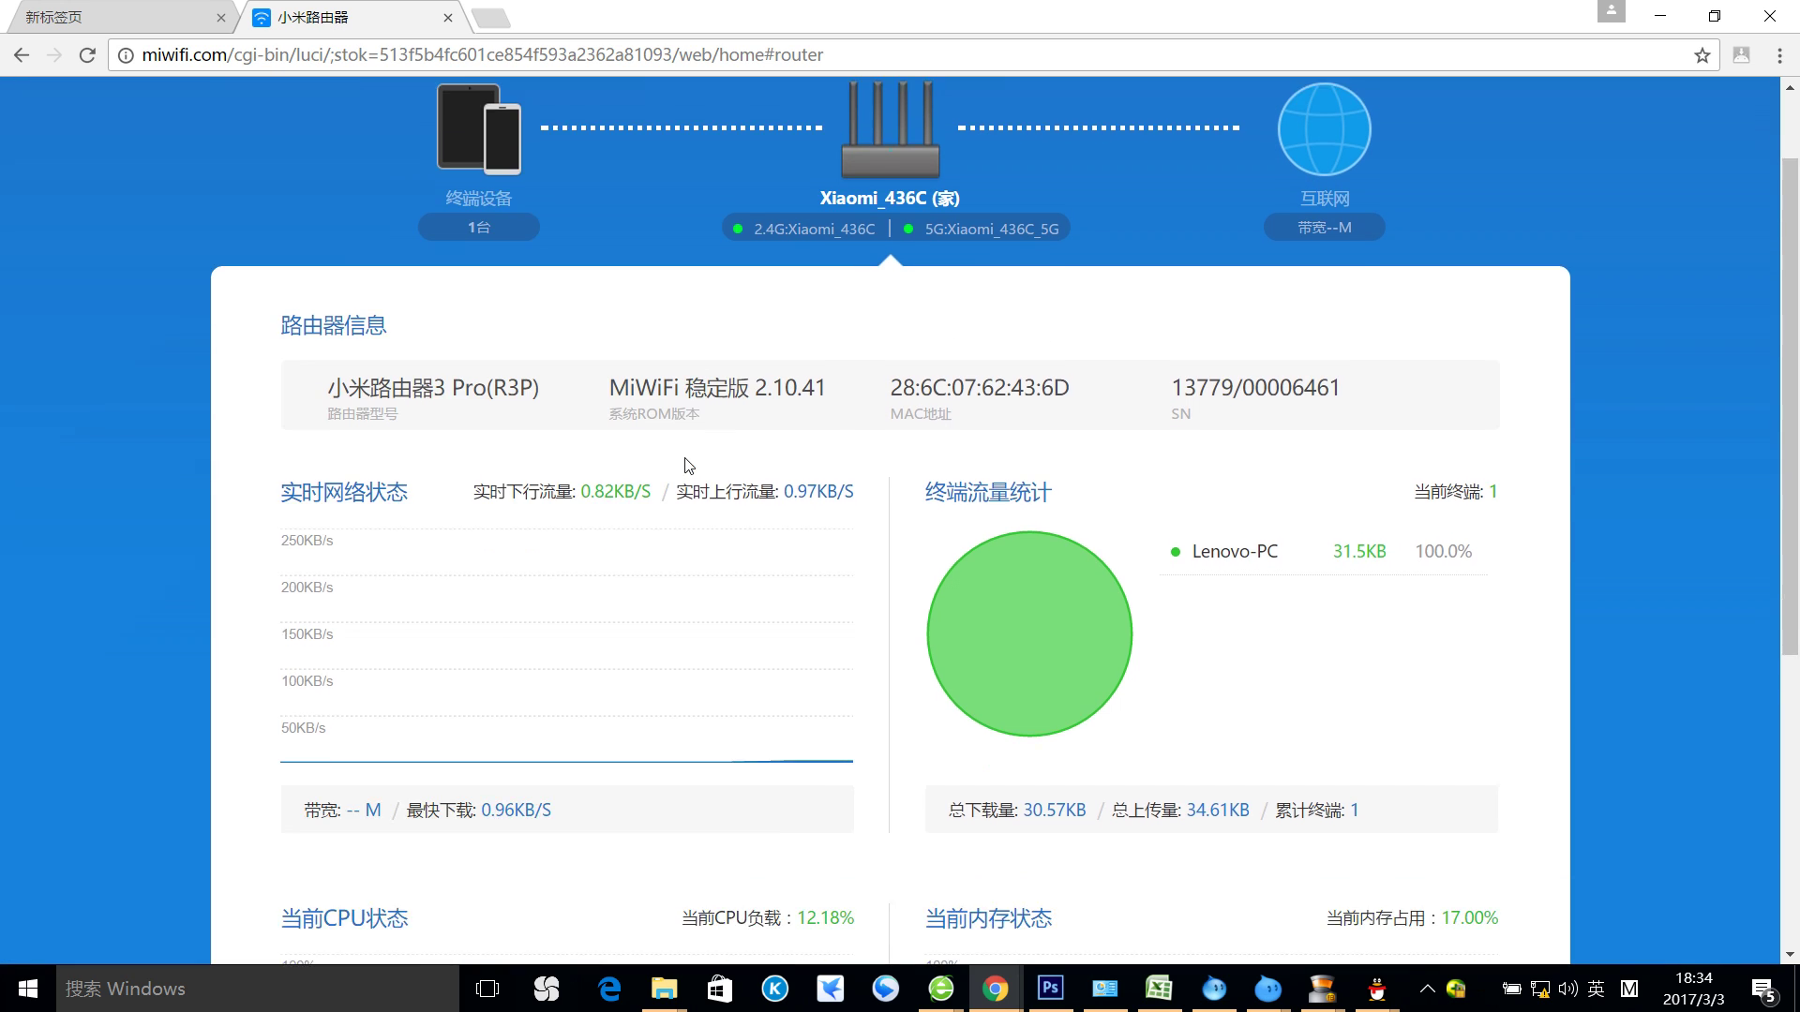
scroll(689, 464, "down", 3)
scroll(689, 464, "down", 2)
scroll(689, 464, "up", 5)
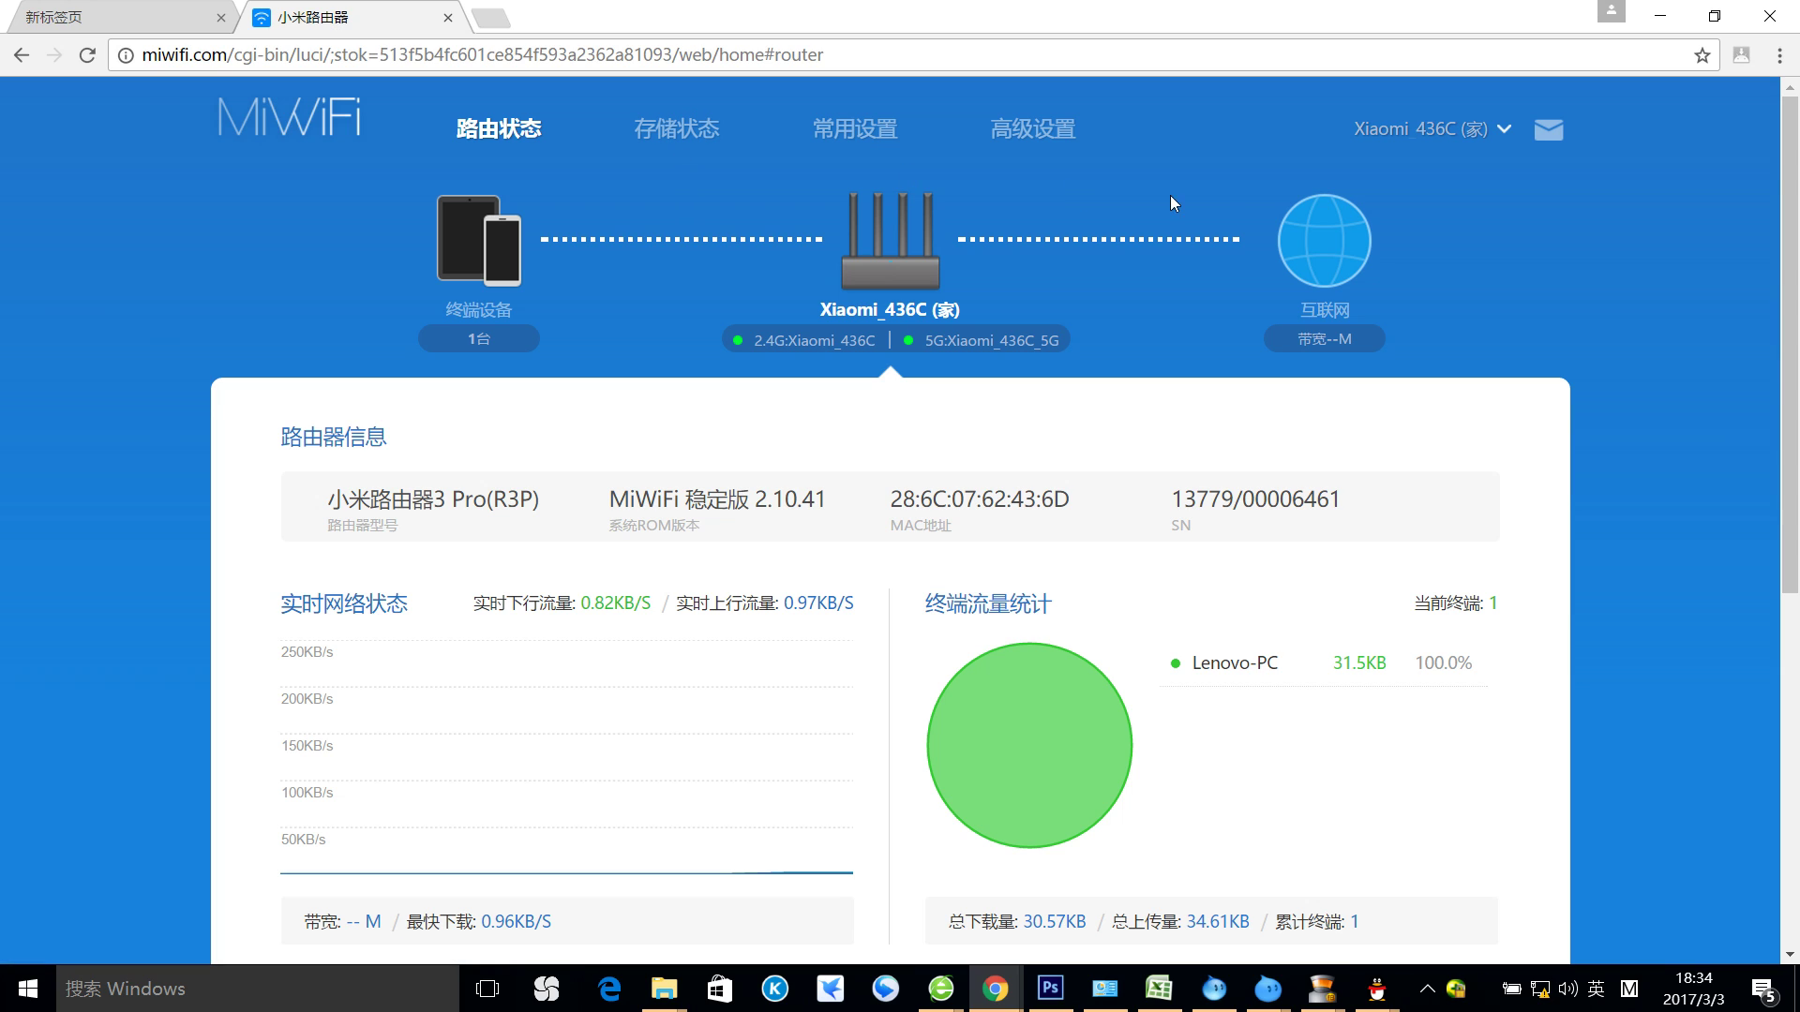
- Open 存储状态, then switch USB3.0 mode on and back off
left_click(662, 138)
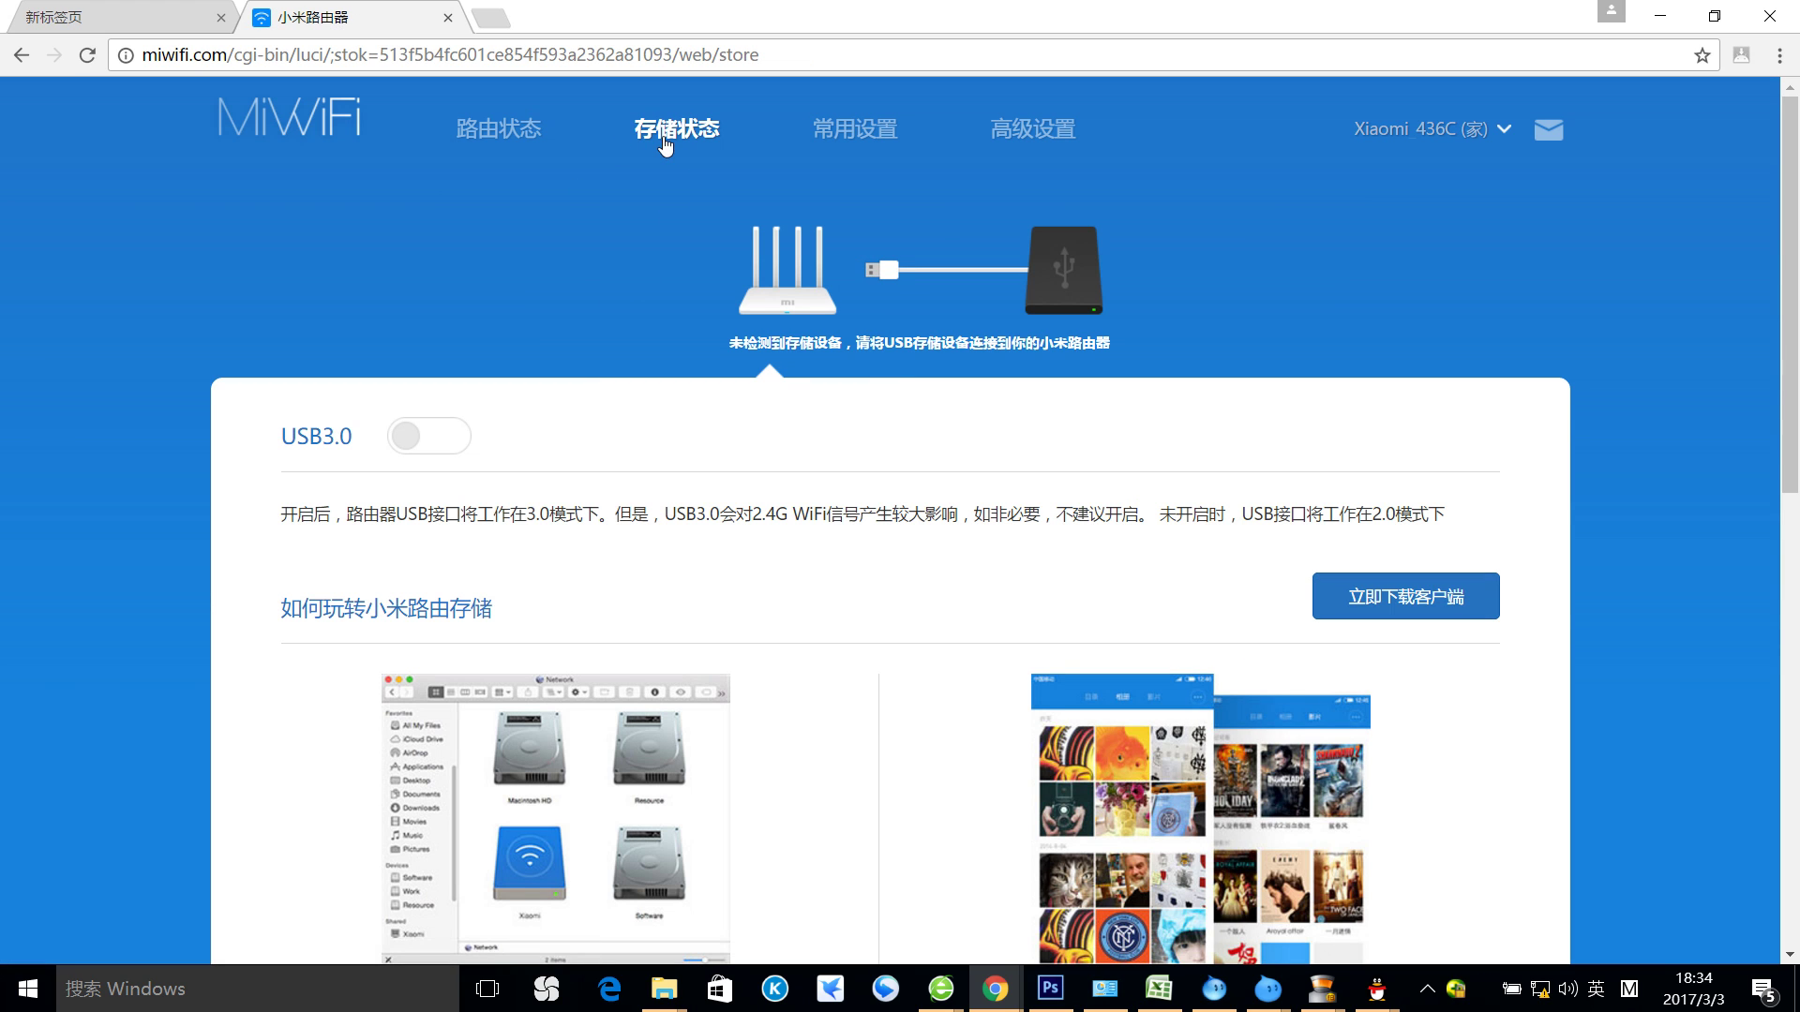
scroll(891, 261, "down", 7)
scroll(891, 262, "down", 3)
scroll(655, 347, "up", 6)
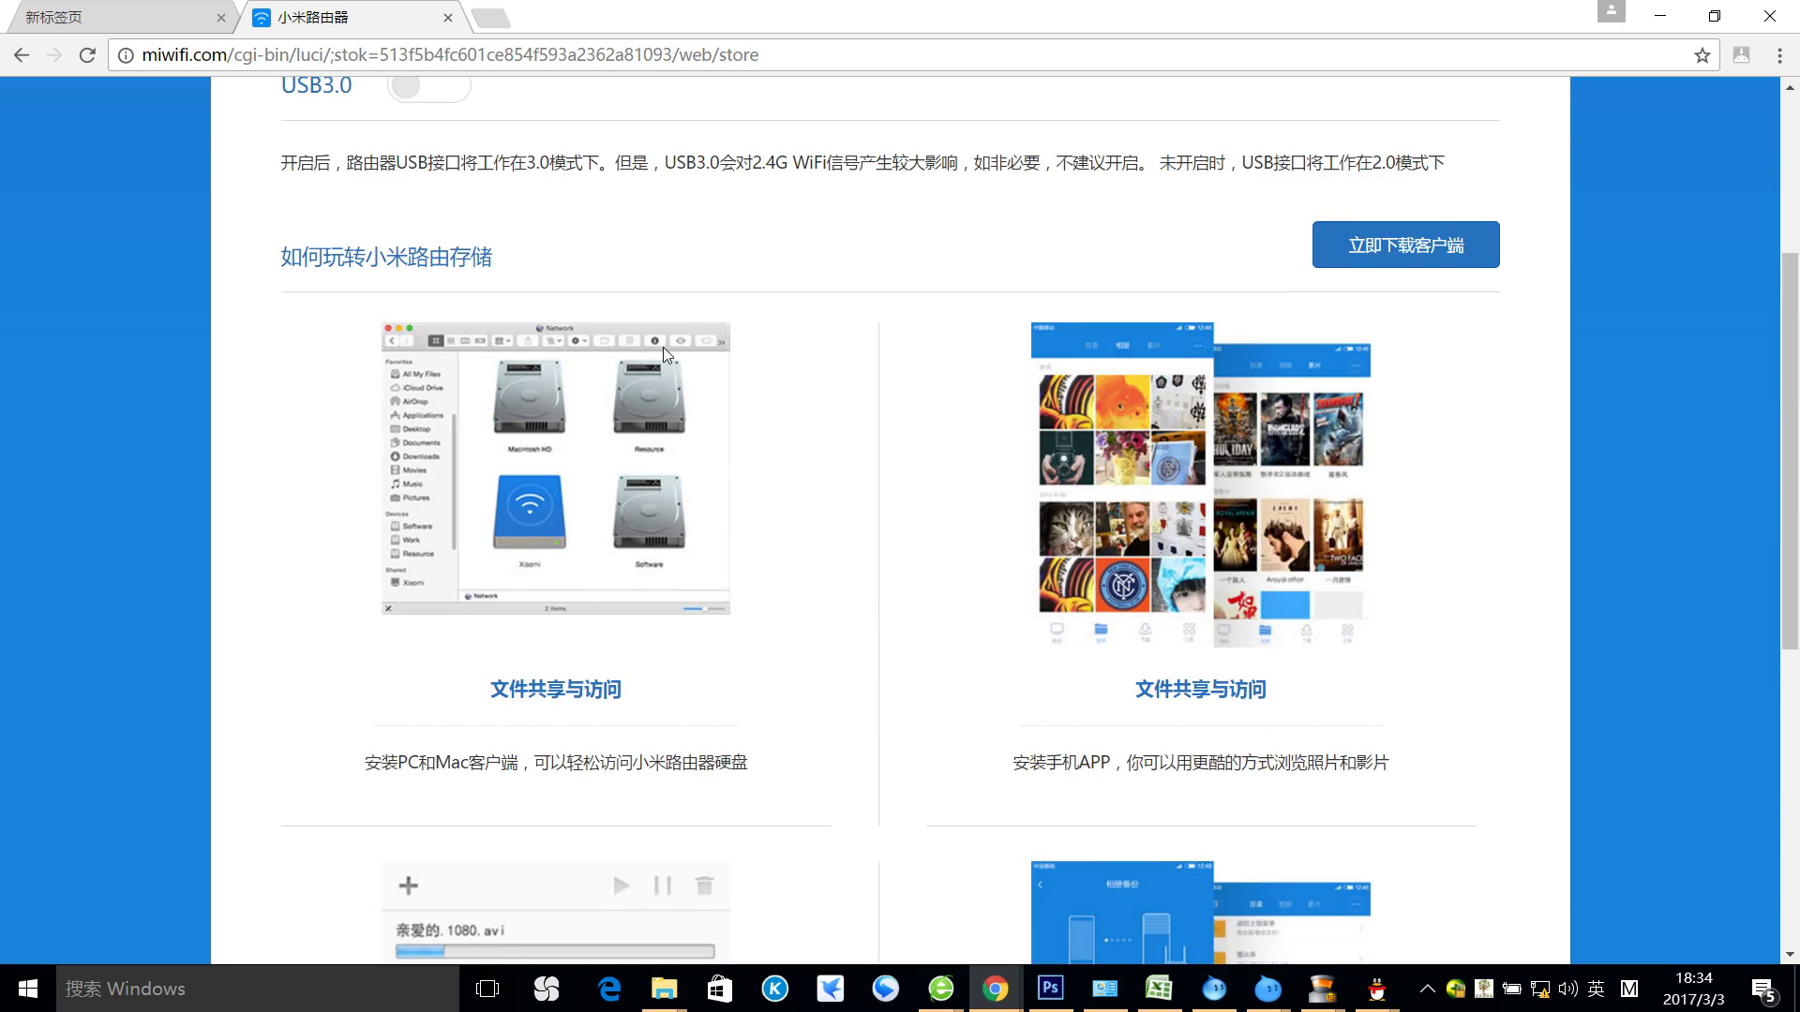
scroll(655, 347, "up", 4)
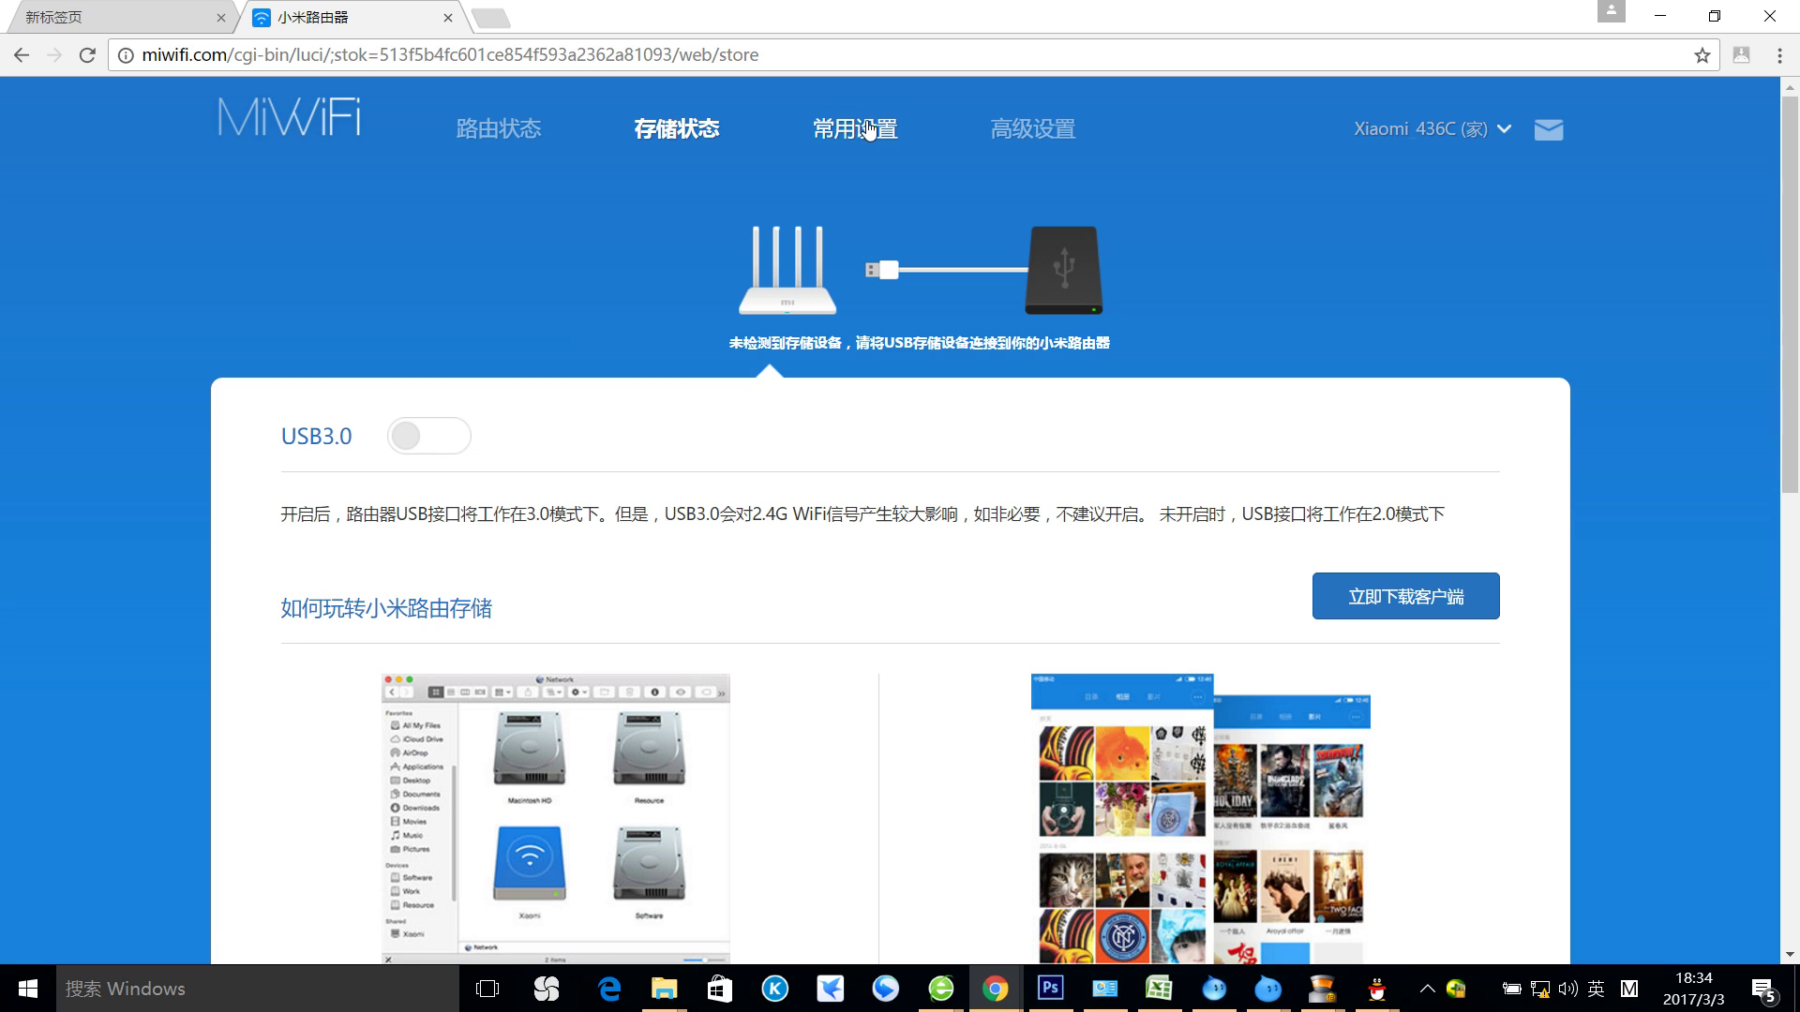
left_click(445, 440)
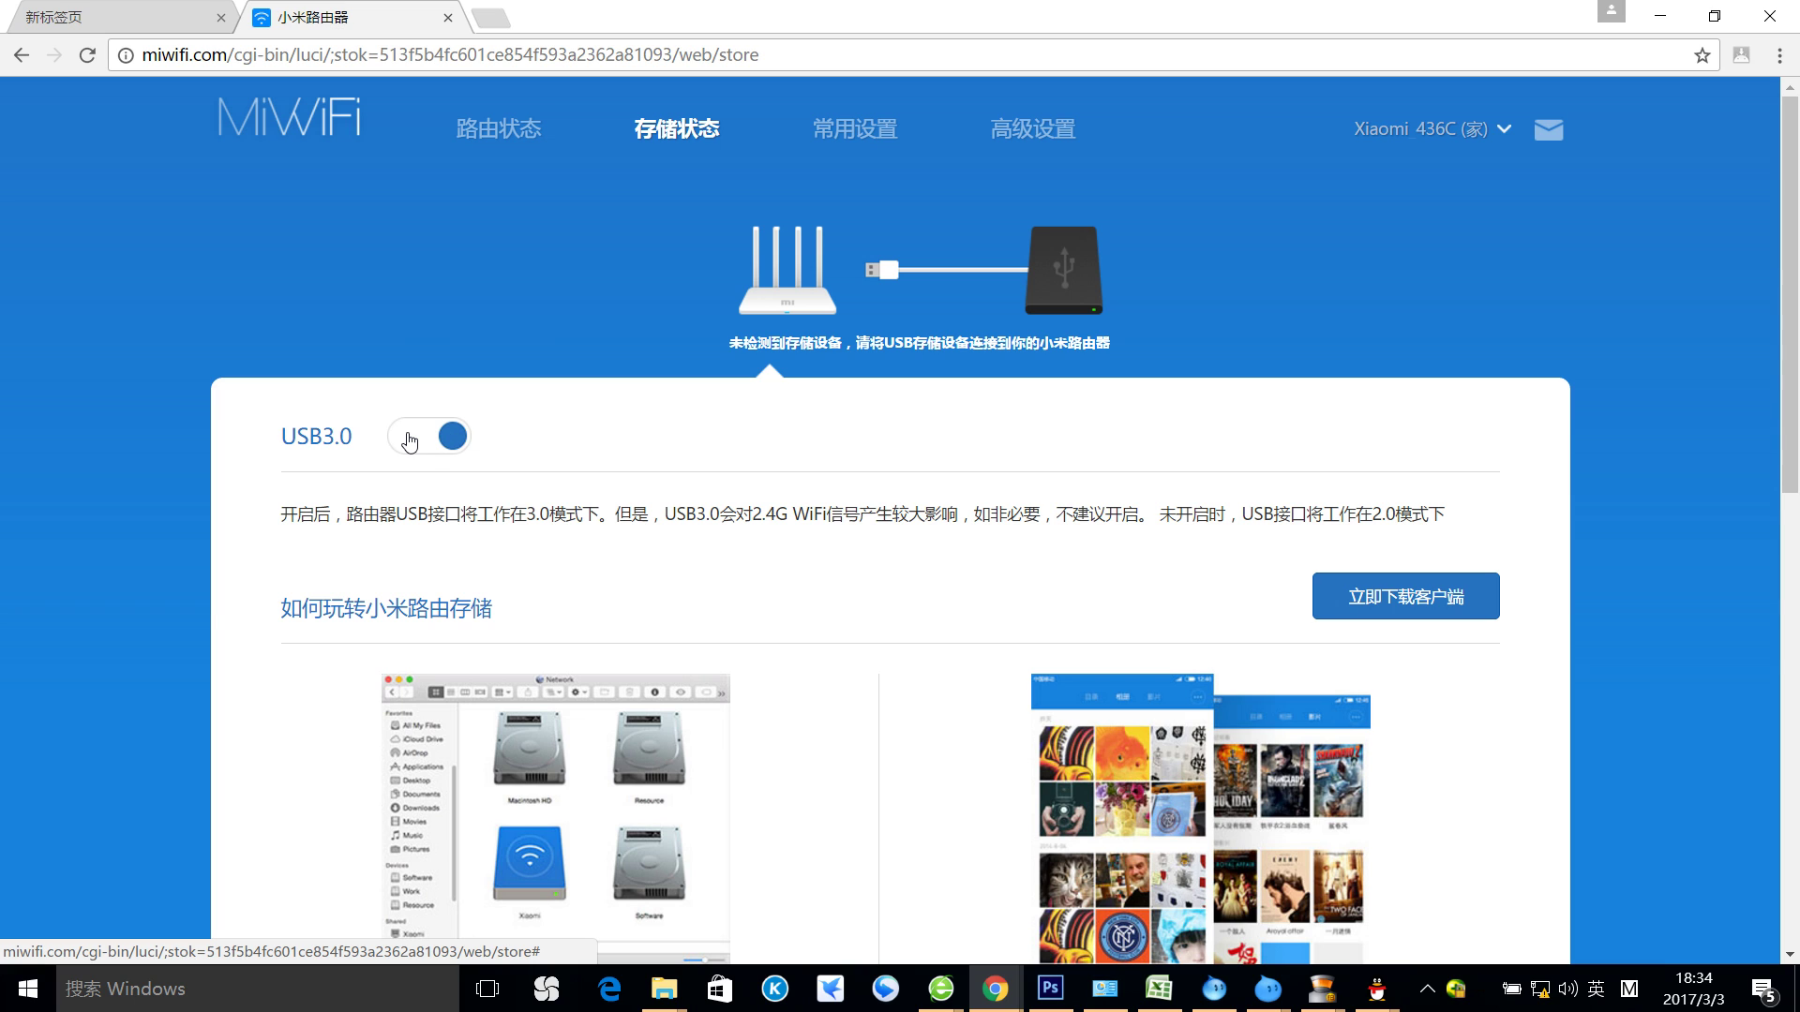
left_click(410, 441)
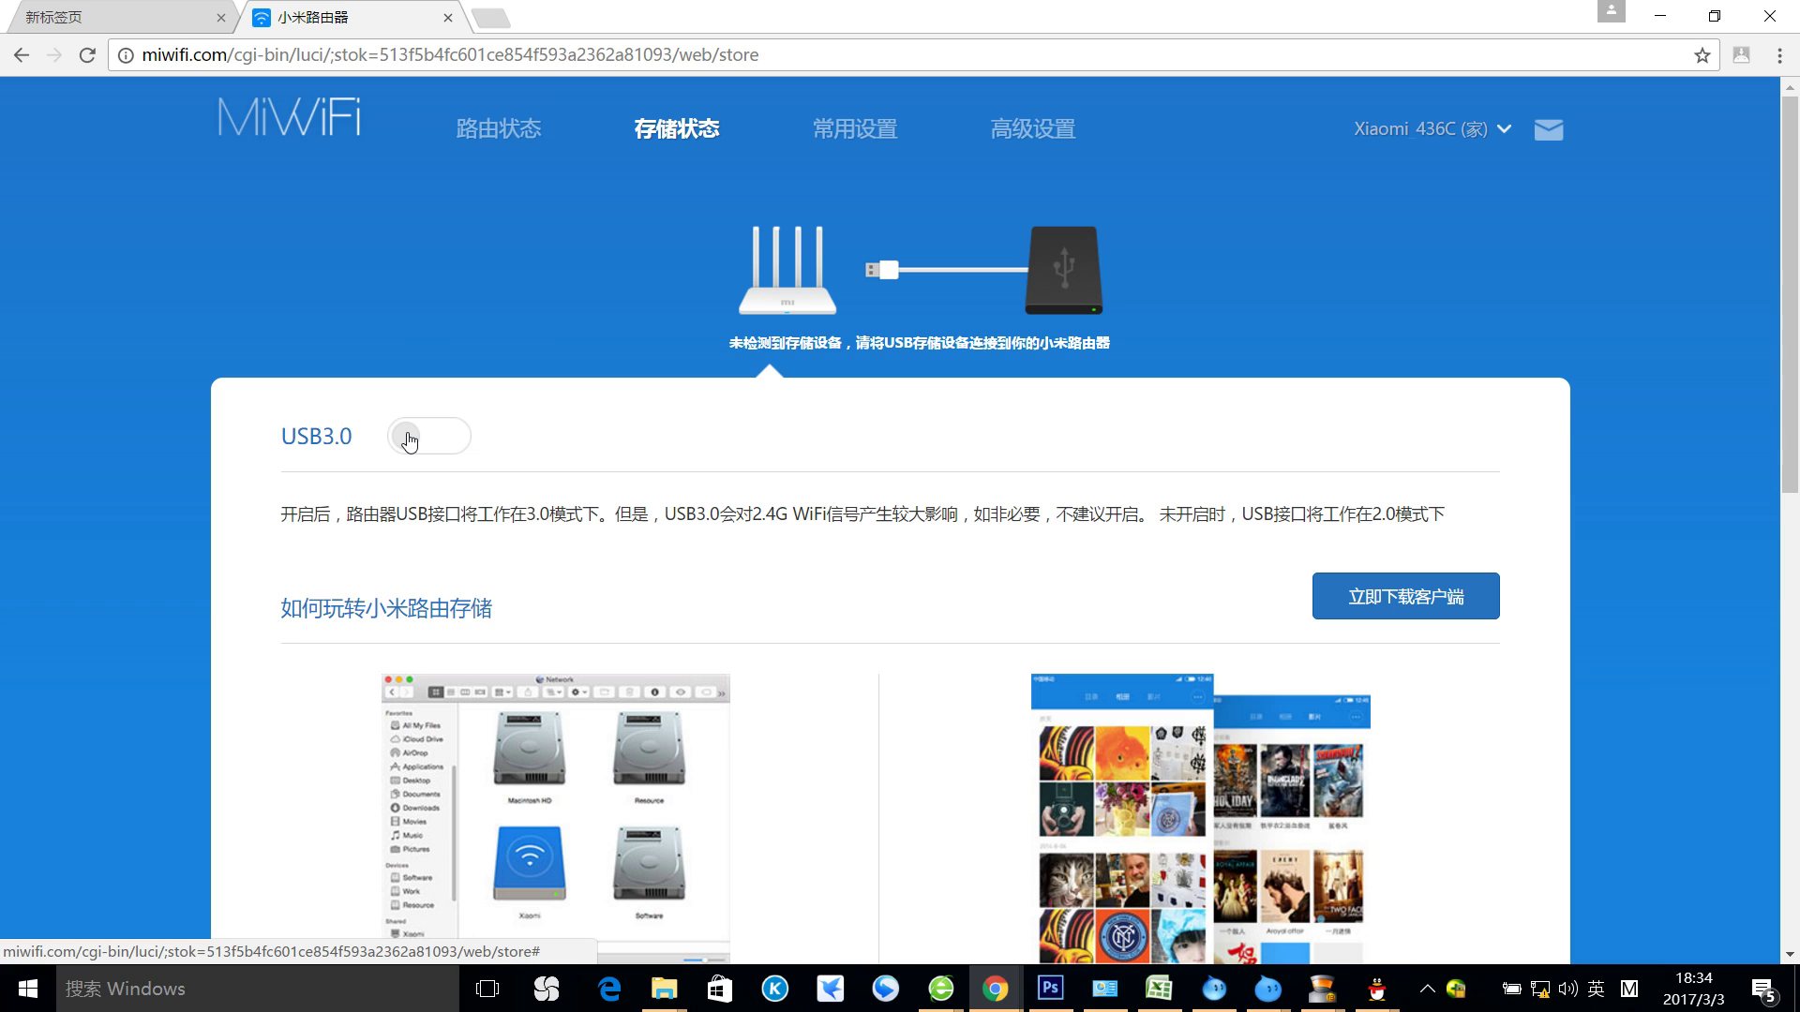
- Open 常用设置 and review the 2.4G, 5G and guest Wi-Fi sections
left_click(873, 138)
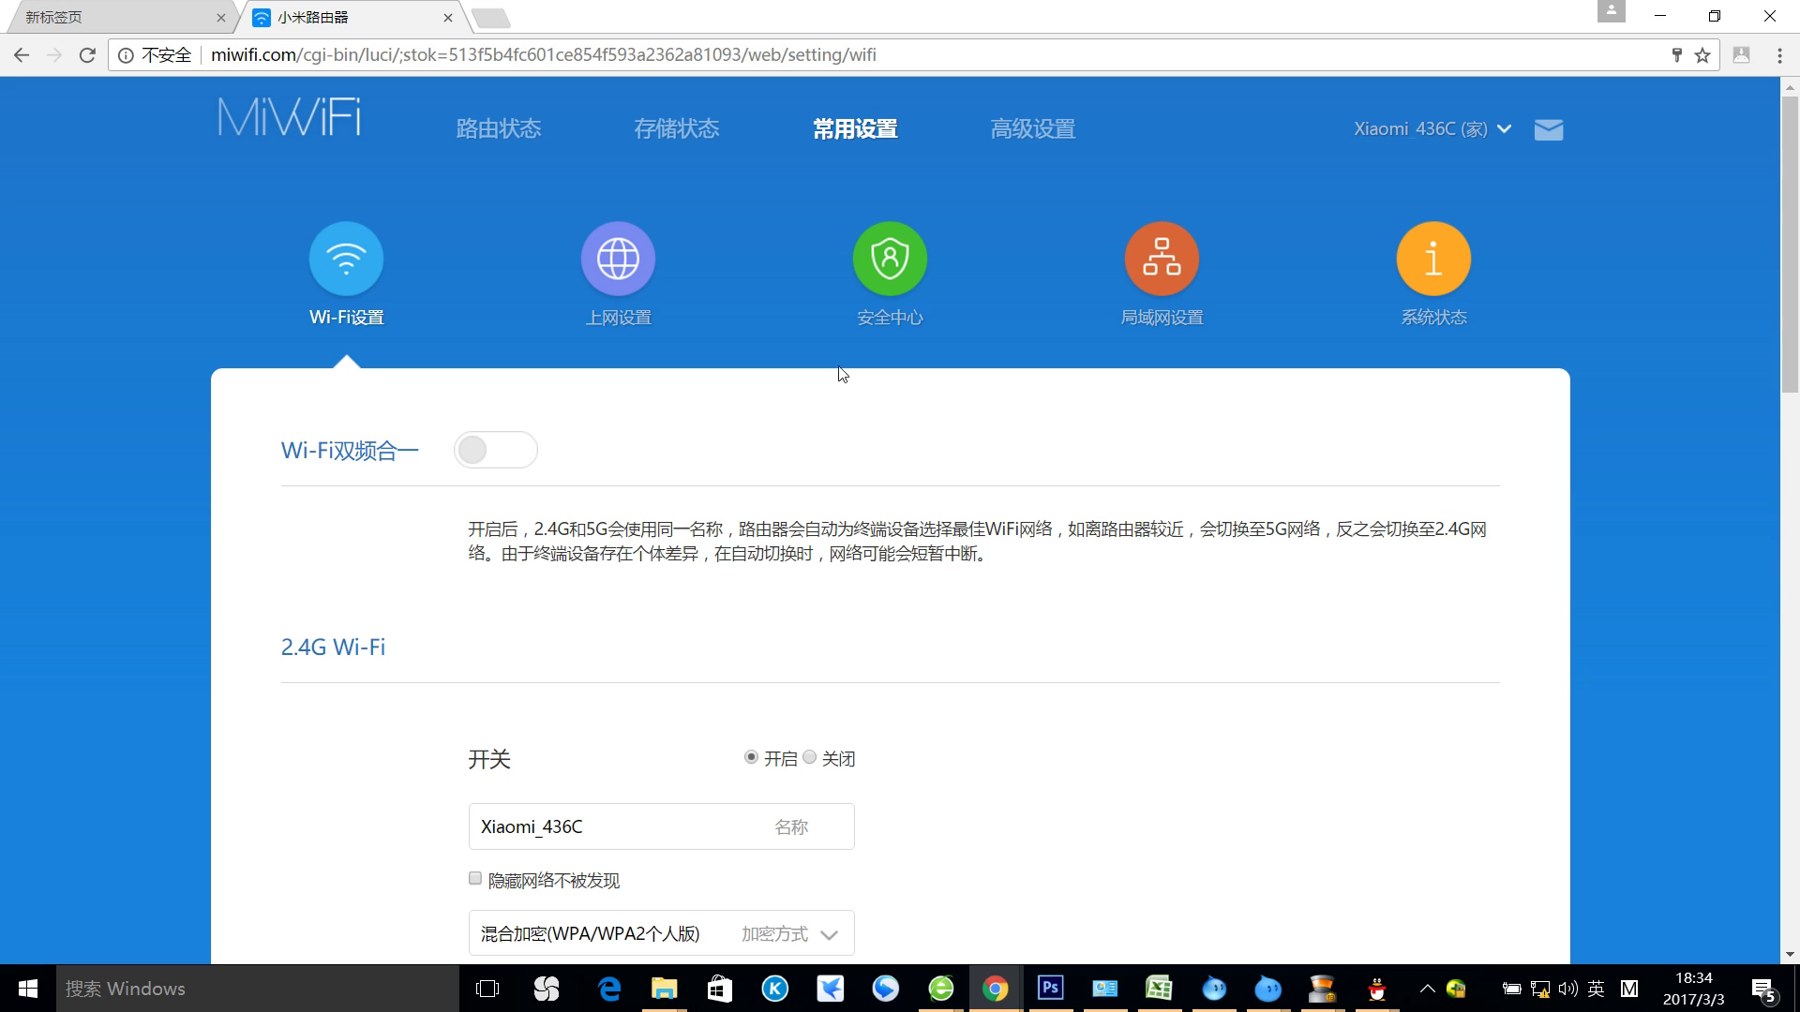
scroll(776, 453, "down", 1)
scroll(776, 453, "down", 2)
scroll(769, 453, "down", 2)
scroll(703, 422, "down", 2)
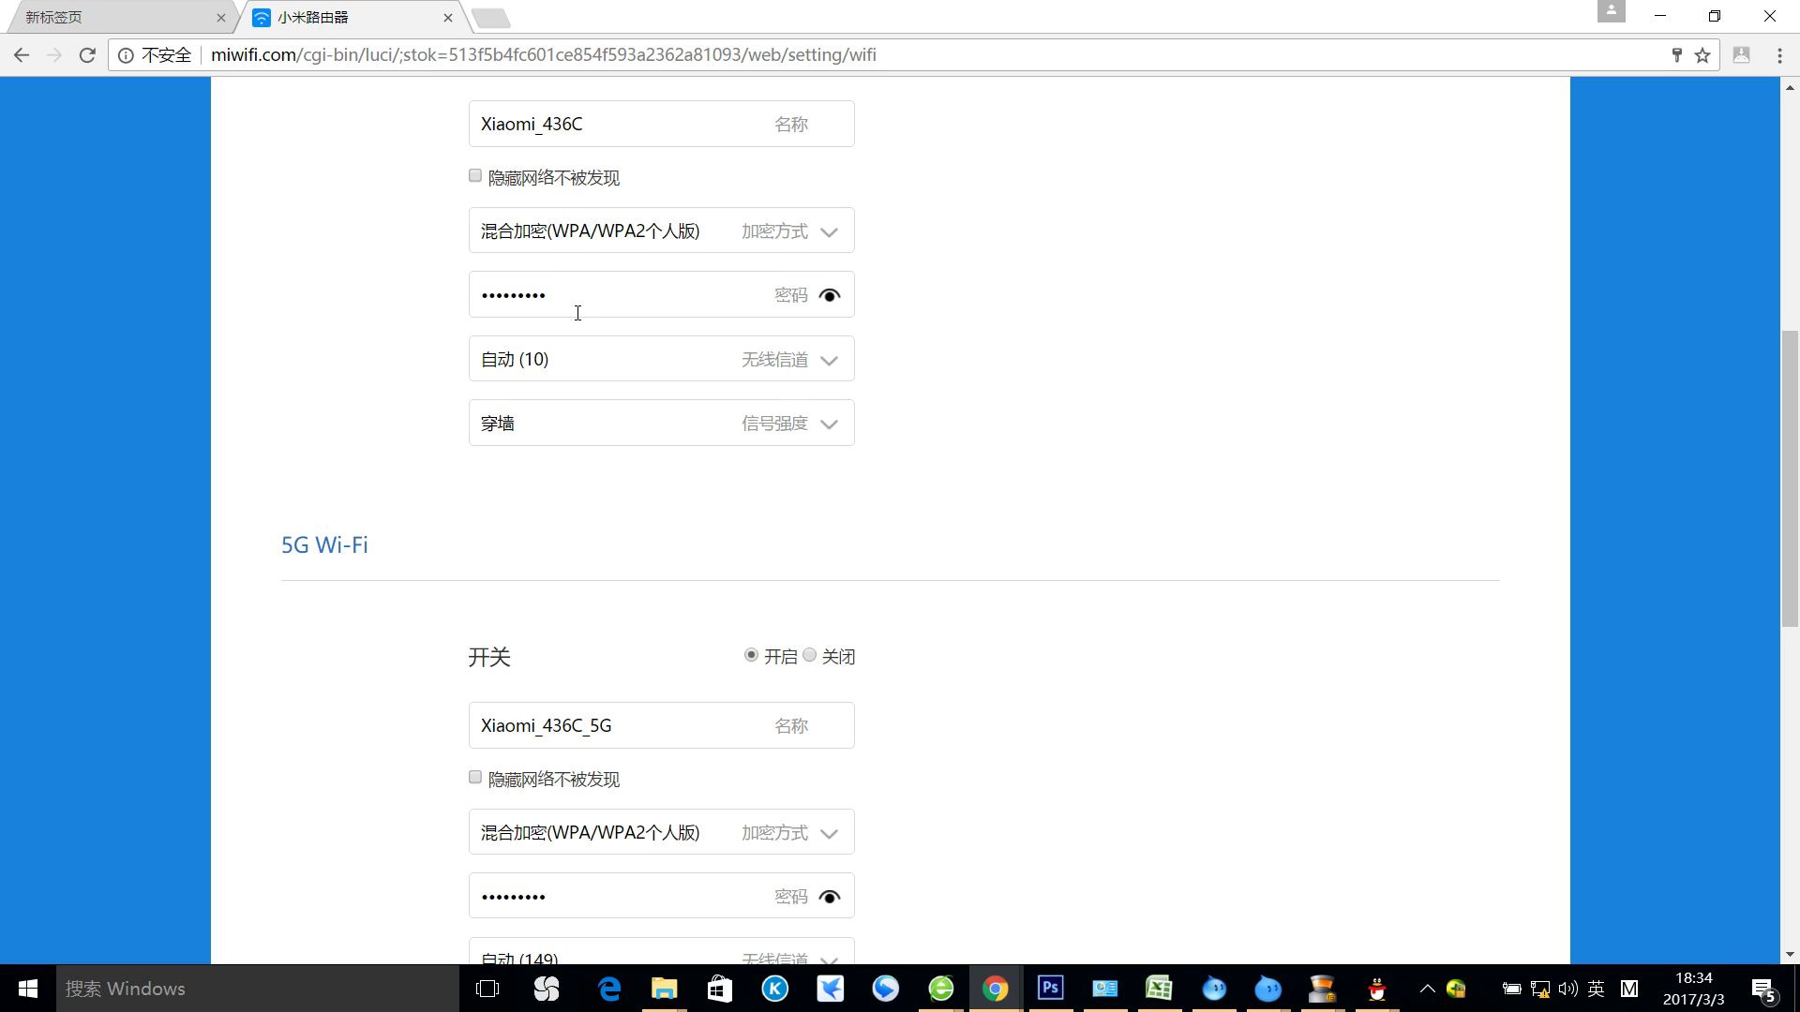
scroll(578, 313, "up", 3)
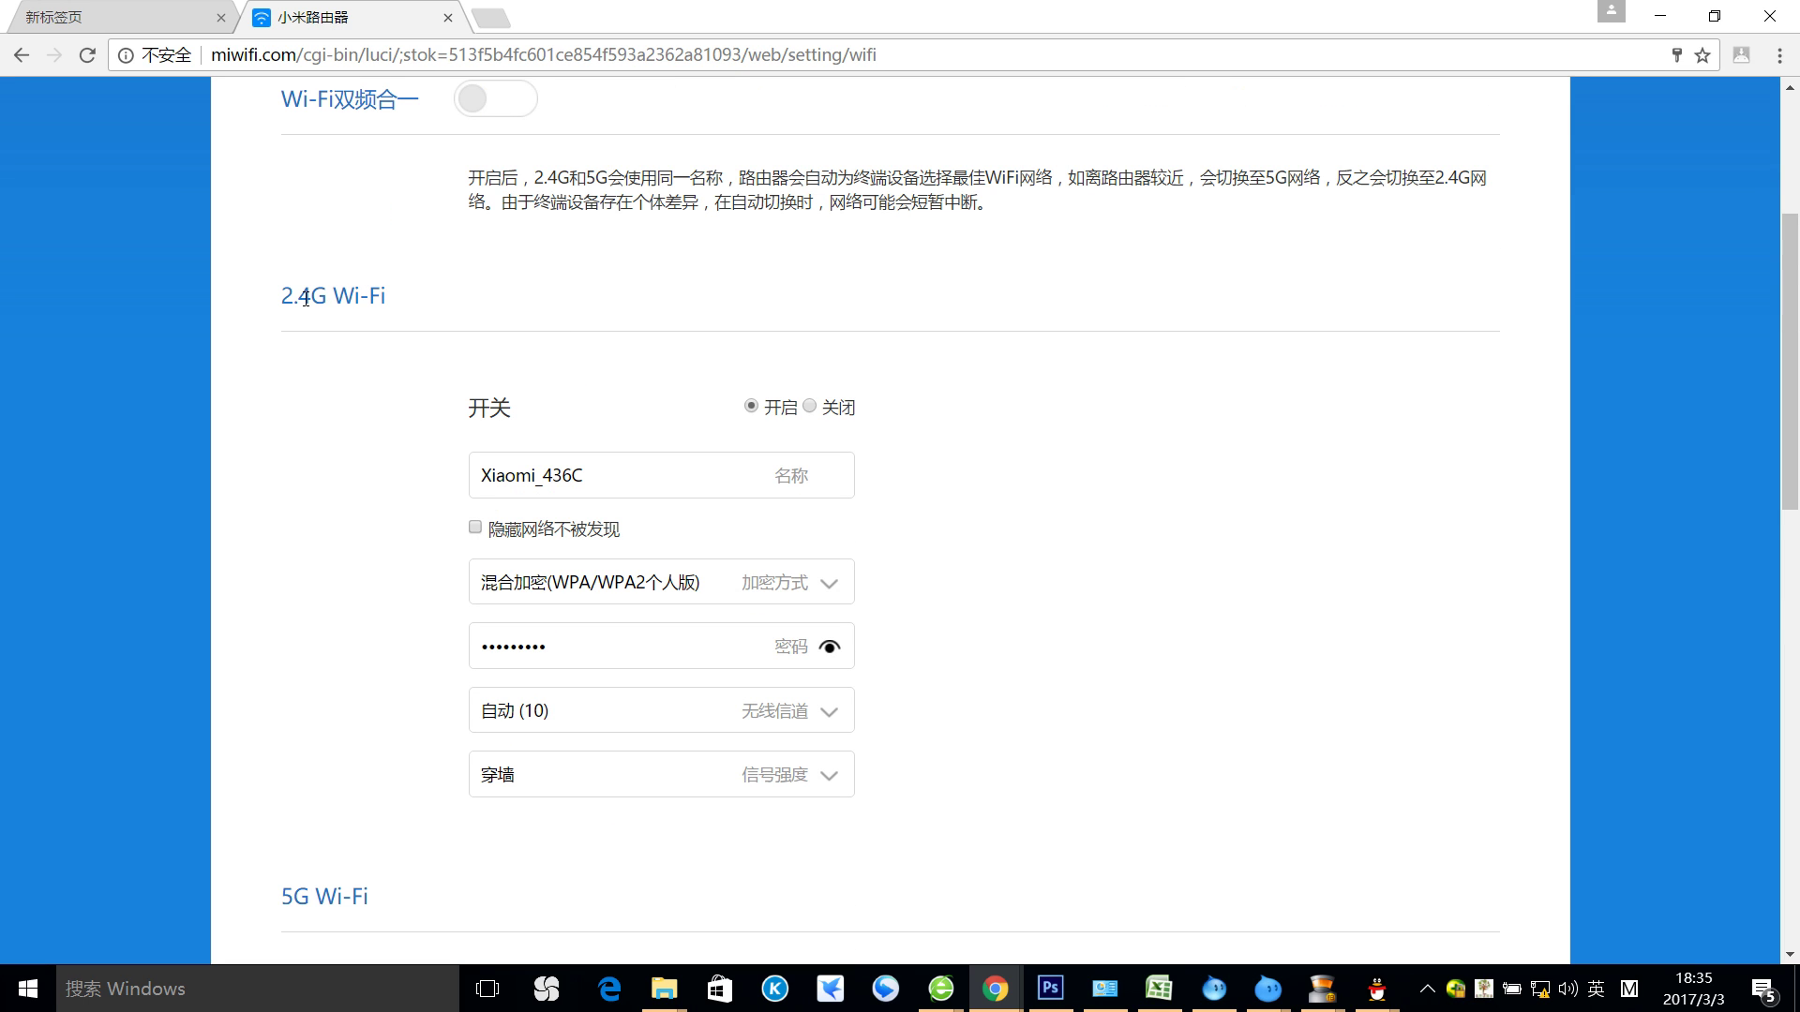
scroll(329, 347, "down", 5)
scroll(334, 361, "down", 3)
scroll(662, 441, "down", 3)
scroll(1094, 387, "up", 1)
scroll(1098, 384, "up", 10)
scroll(1099, 384, "up", 4)
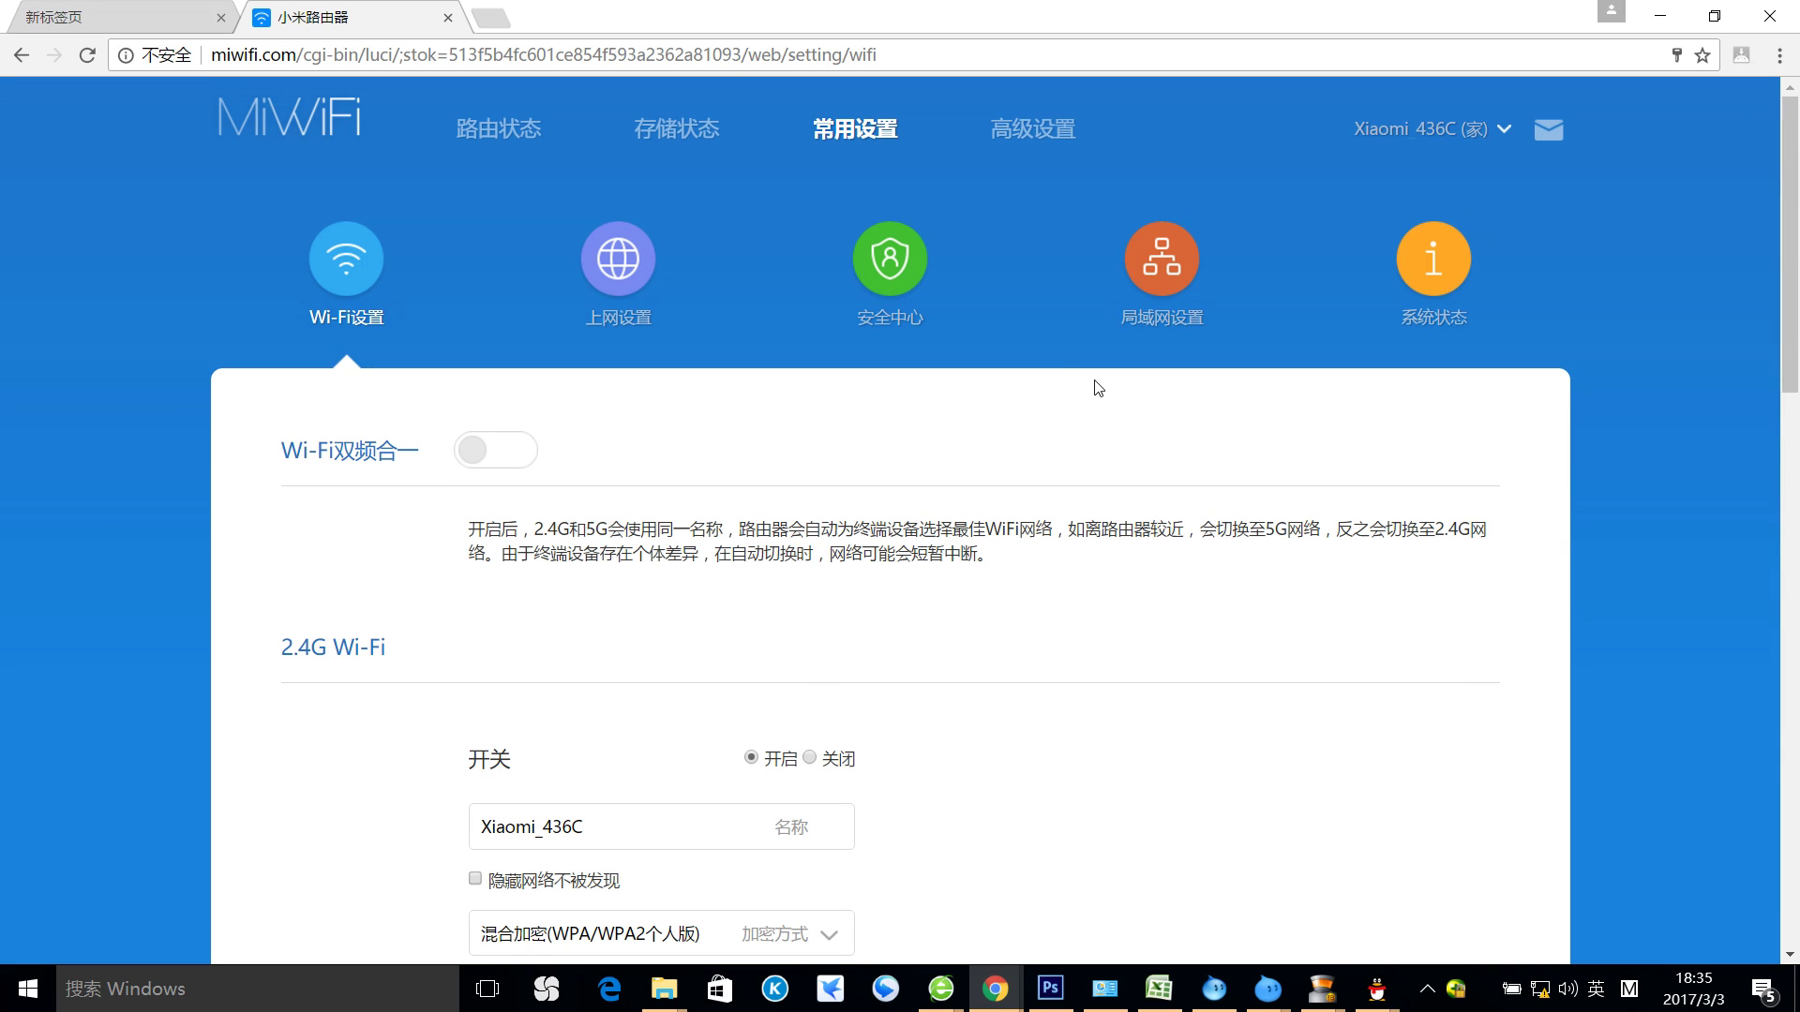
left_click(1440, 268)
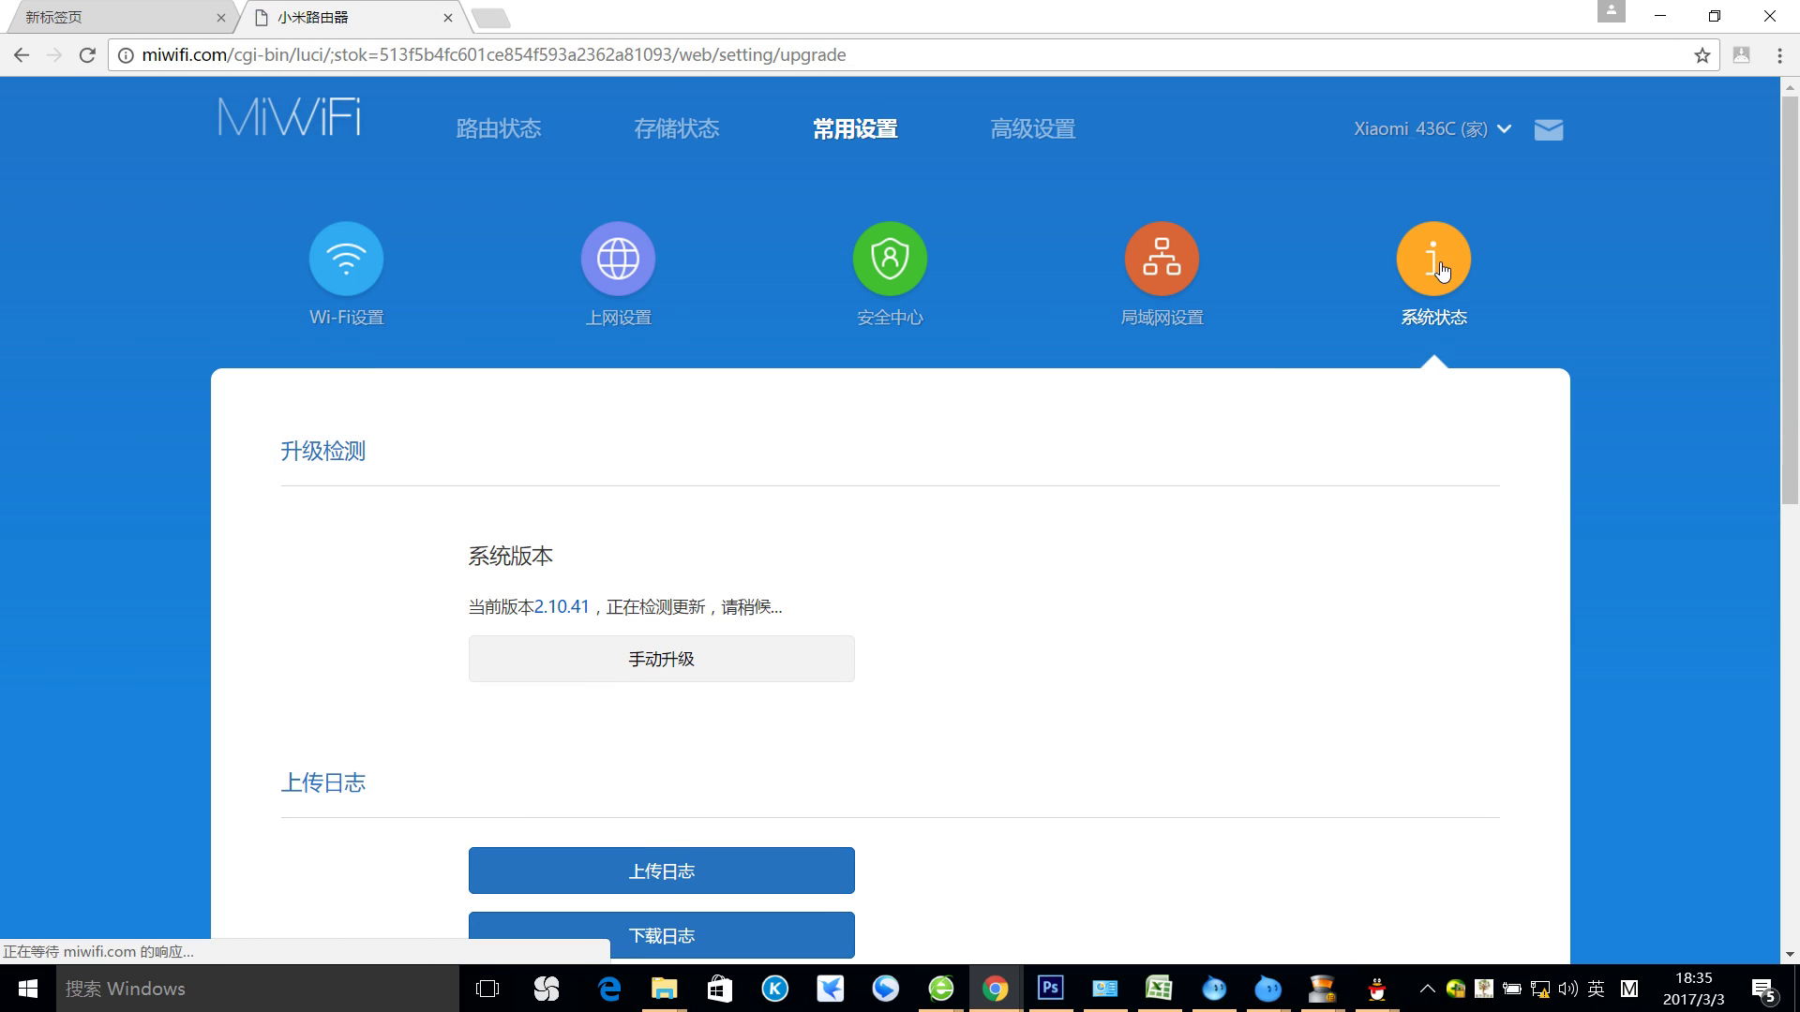
scroll(1179, 449, "down", 3)
scroll(1181, 452, "down", 3)
scroll(1171, 455, "down", 5)
scroll(856, 498, "up", 5)
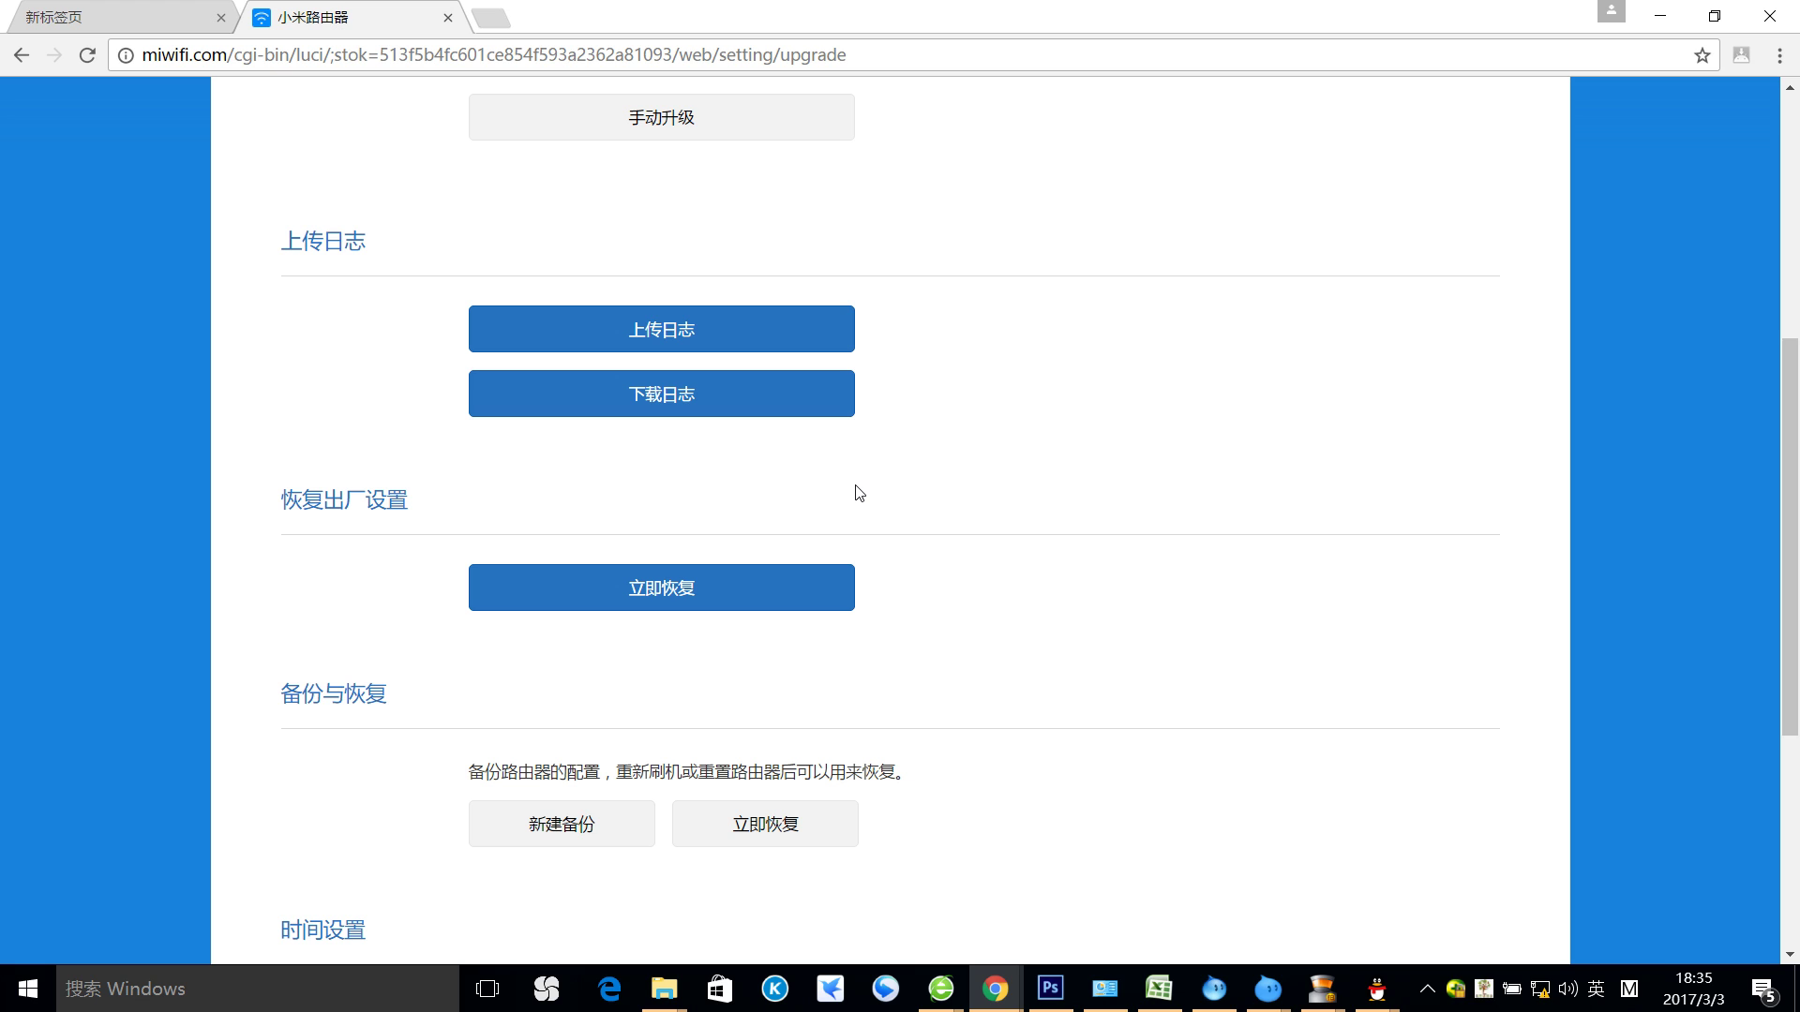
scroll(965, 471, "up", 5)
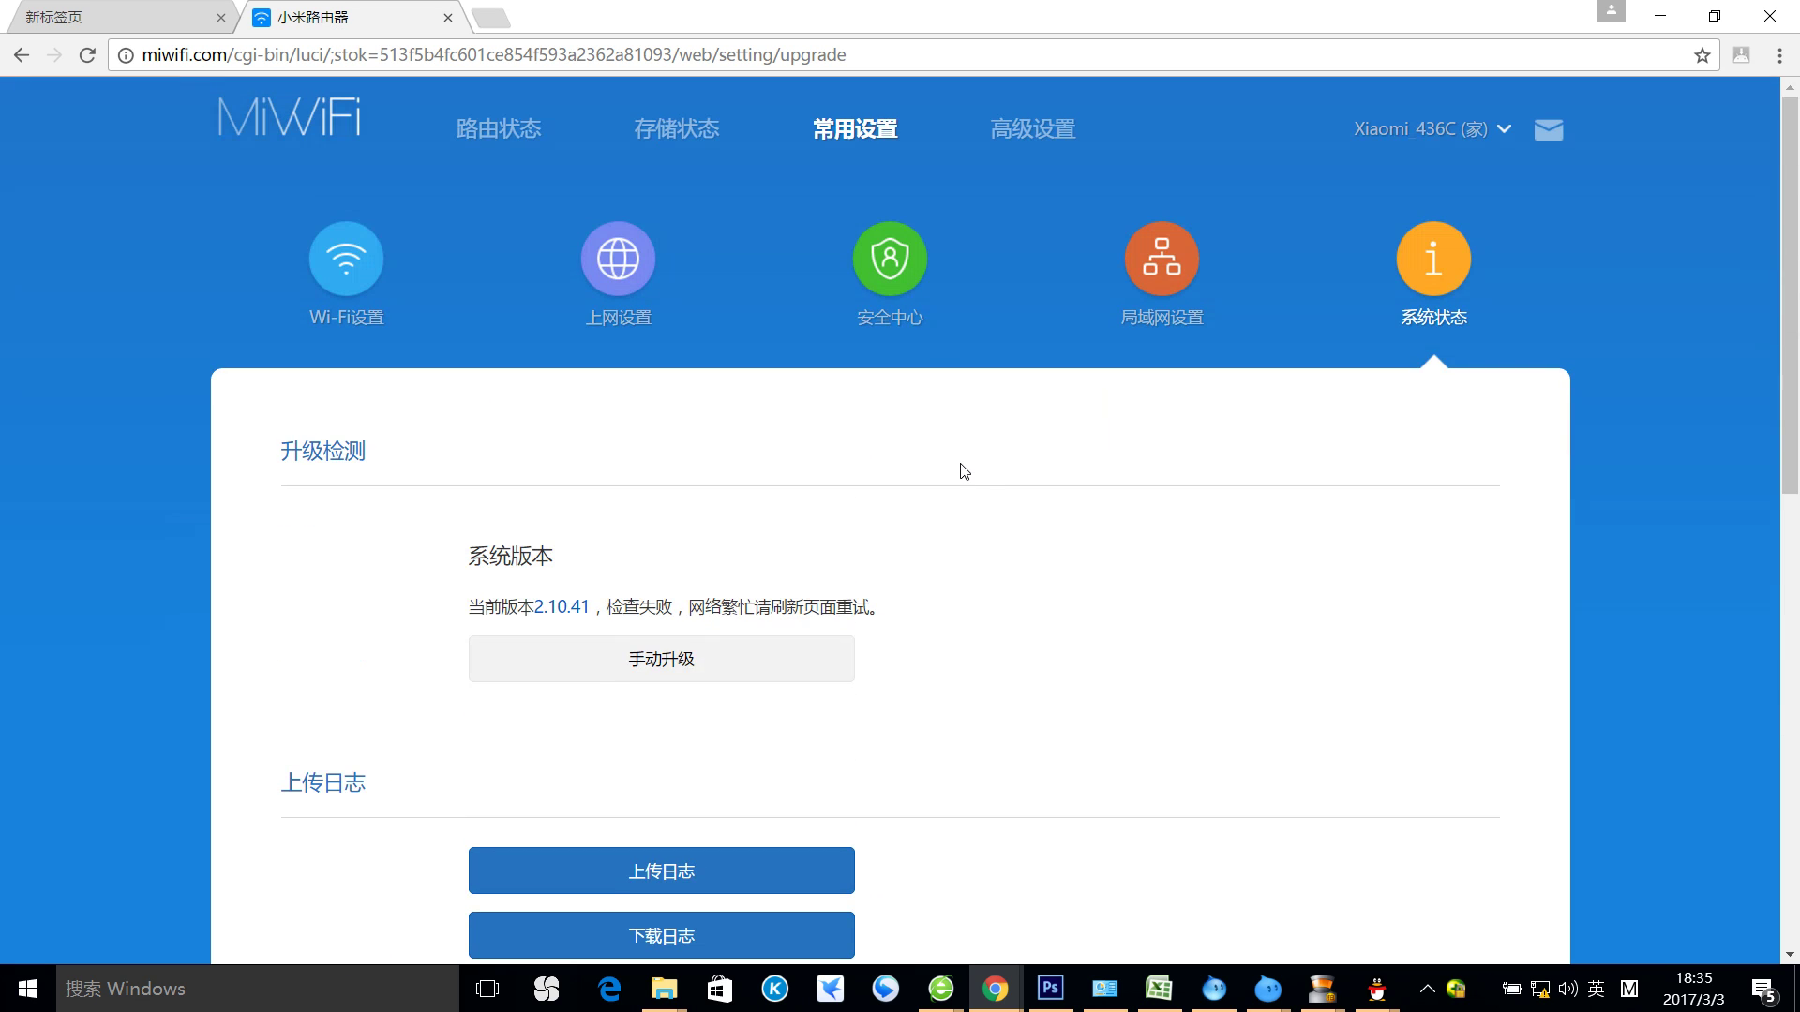
left_click(355, 260)
- Open 上网设置 and review the current DHCP connection status
left_click(619, 265)
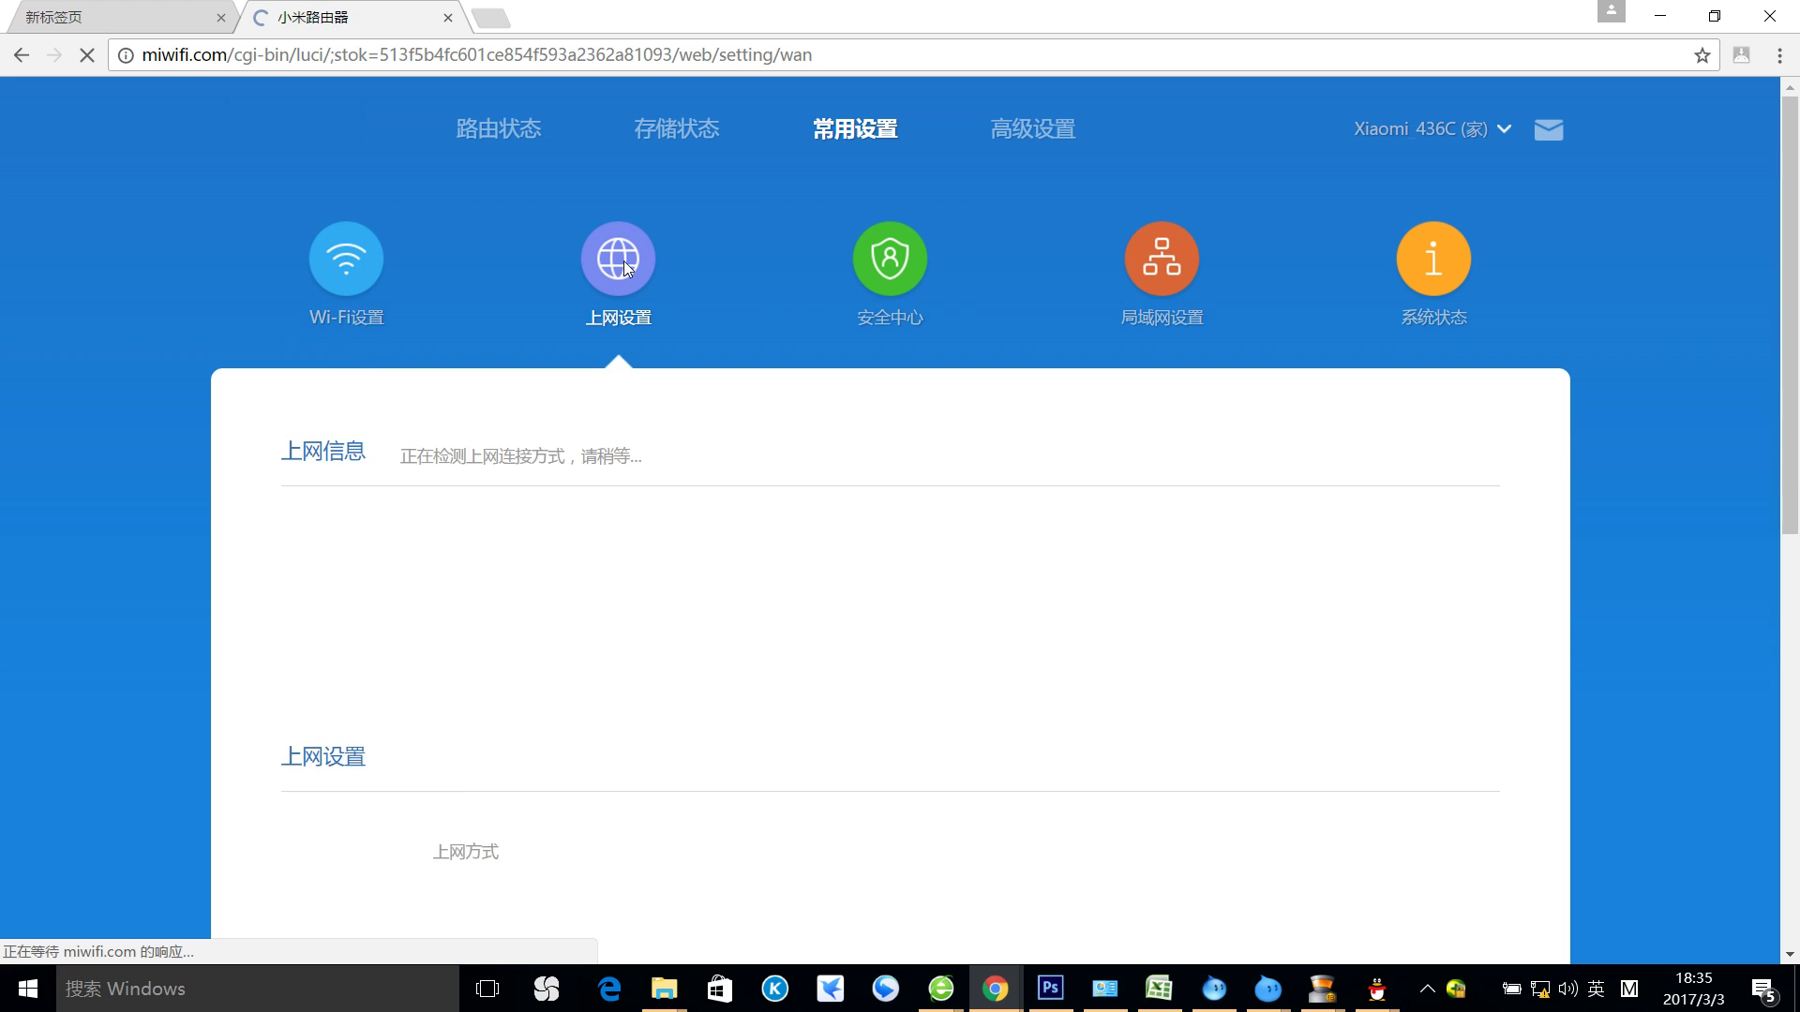
scroll(594, 385, "down", 4)
scroll(614, 498, "down", 4)
scroll(551, 273, "up", 2)
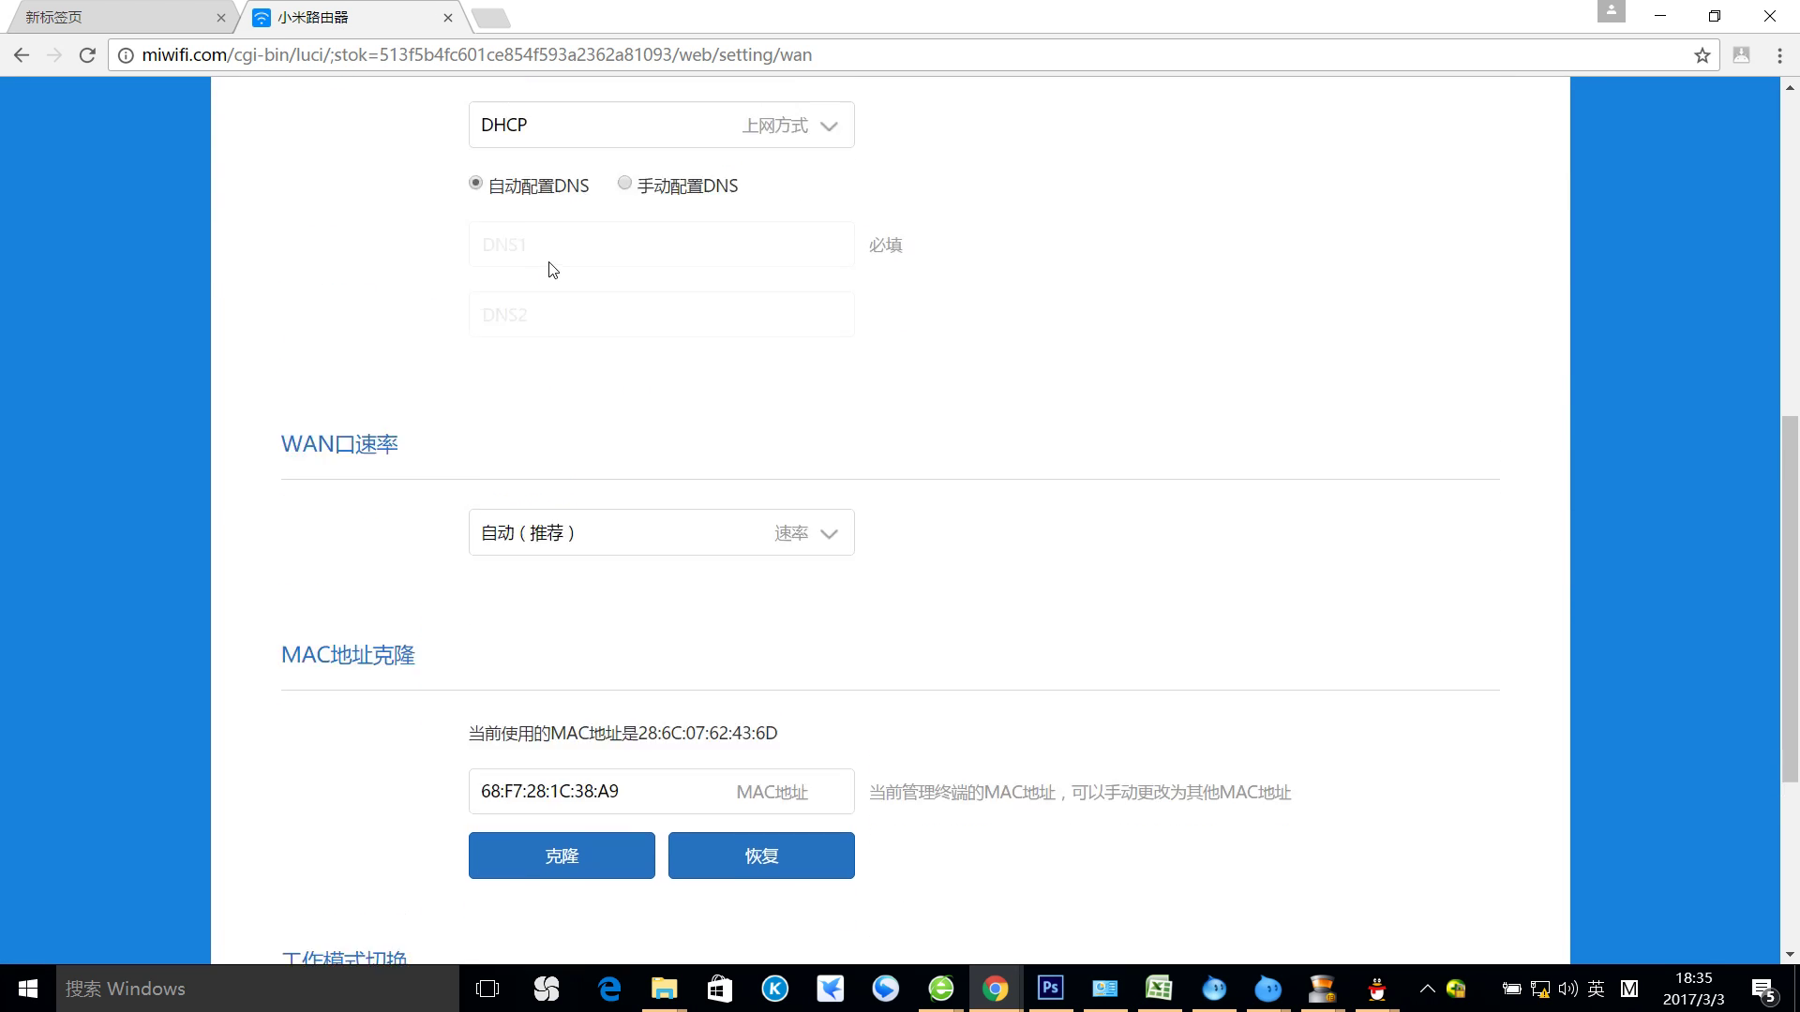
- Set 上网方式 to PPPoE and select the account and password fields
left_click(613, 328)
left_click(522, 365)
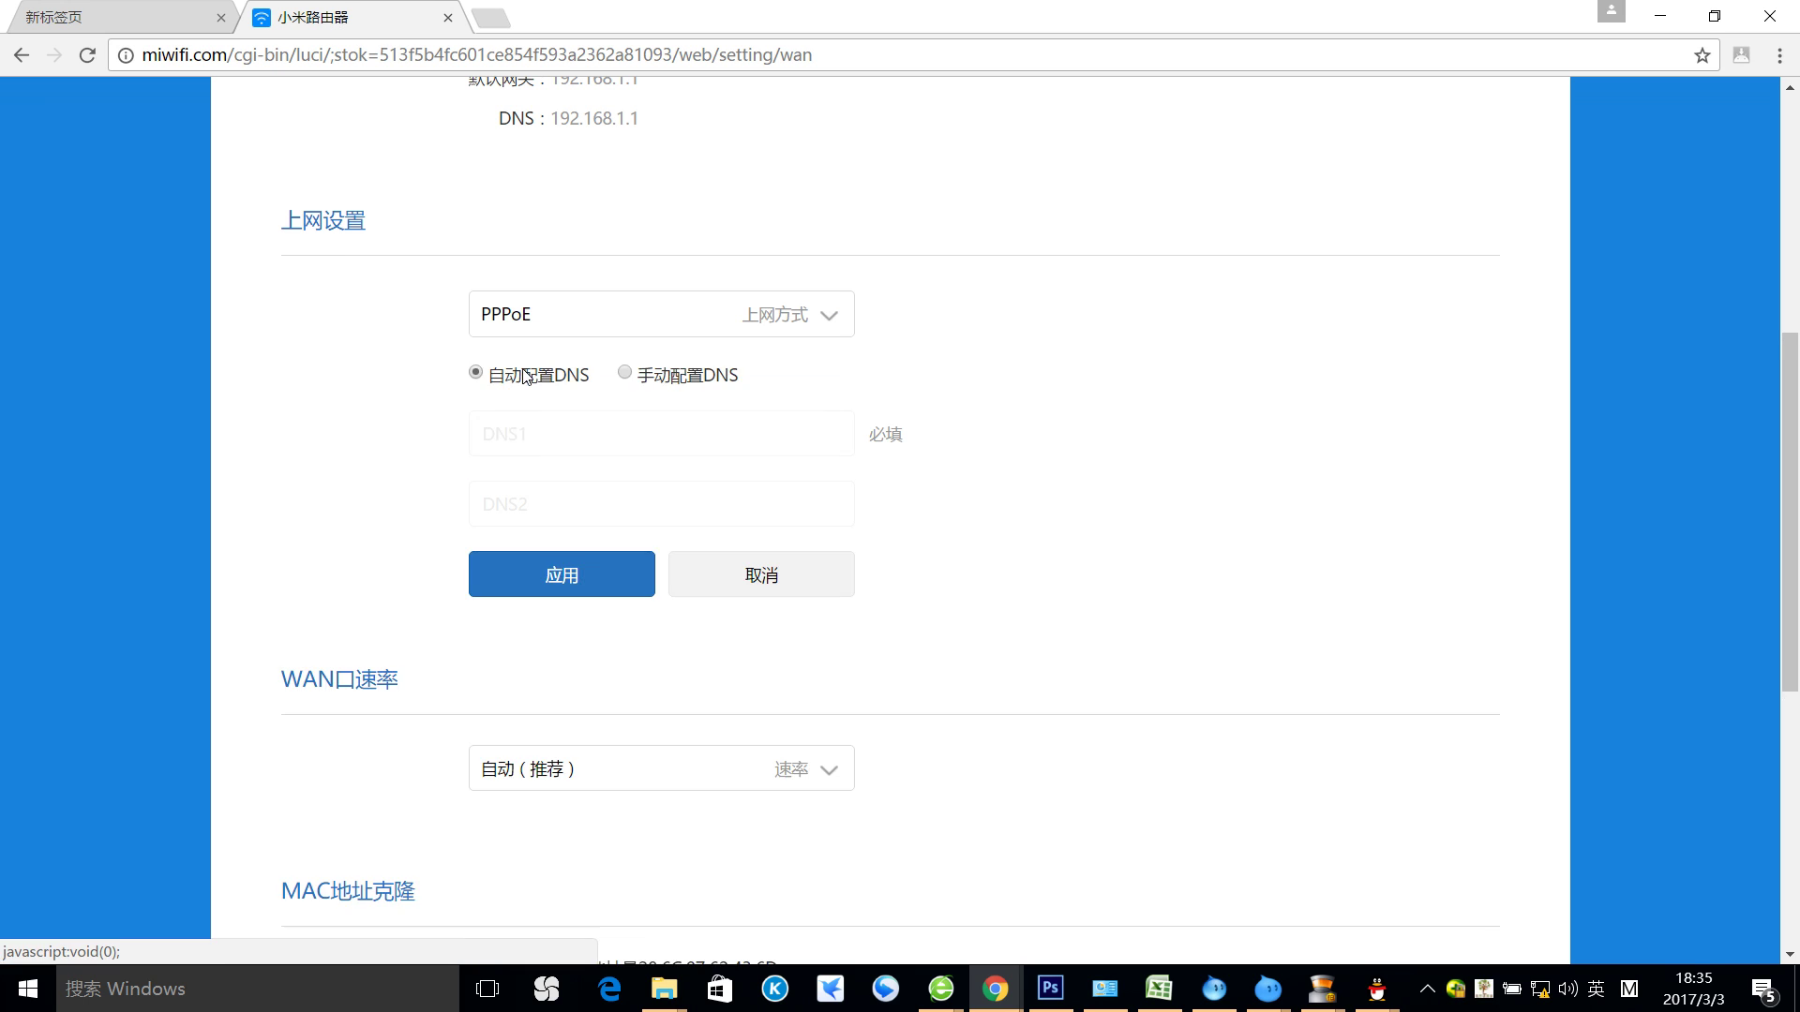
left_click(521, 385)
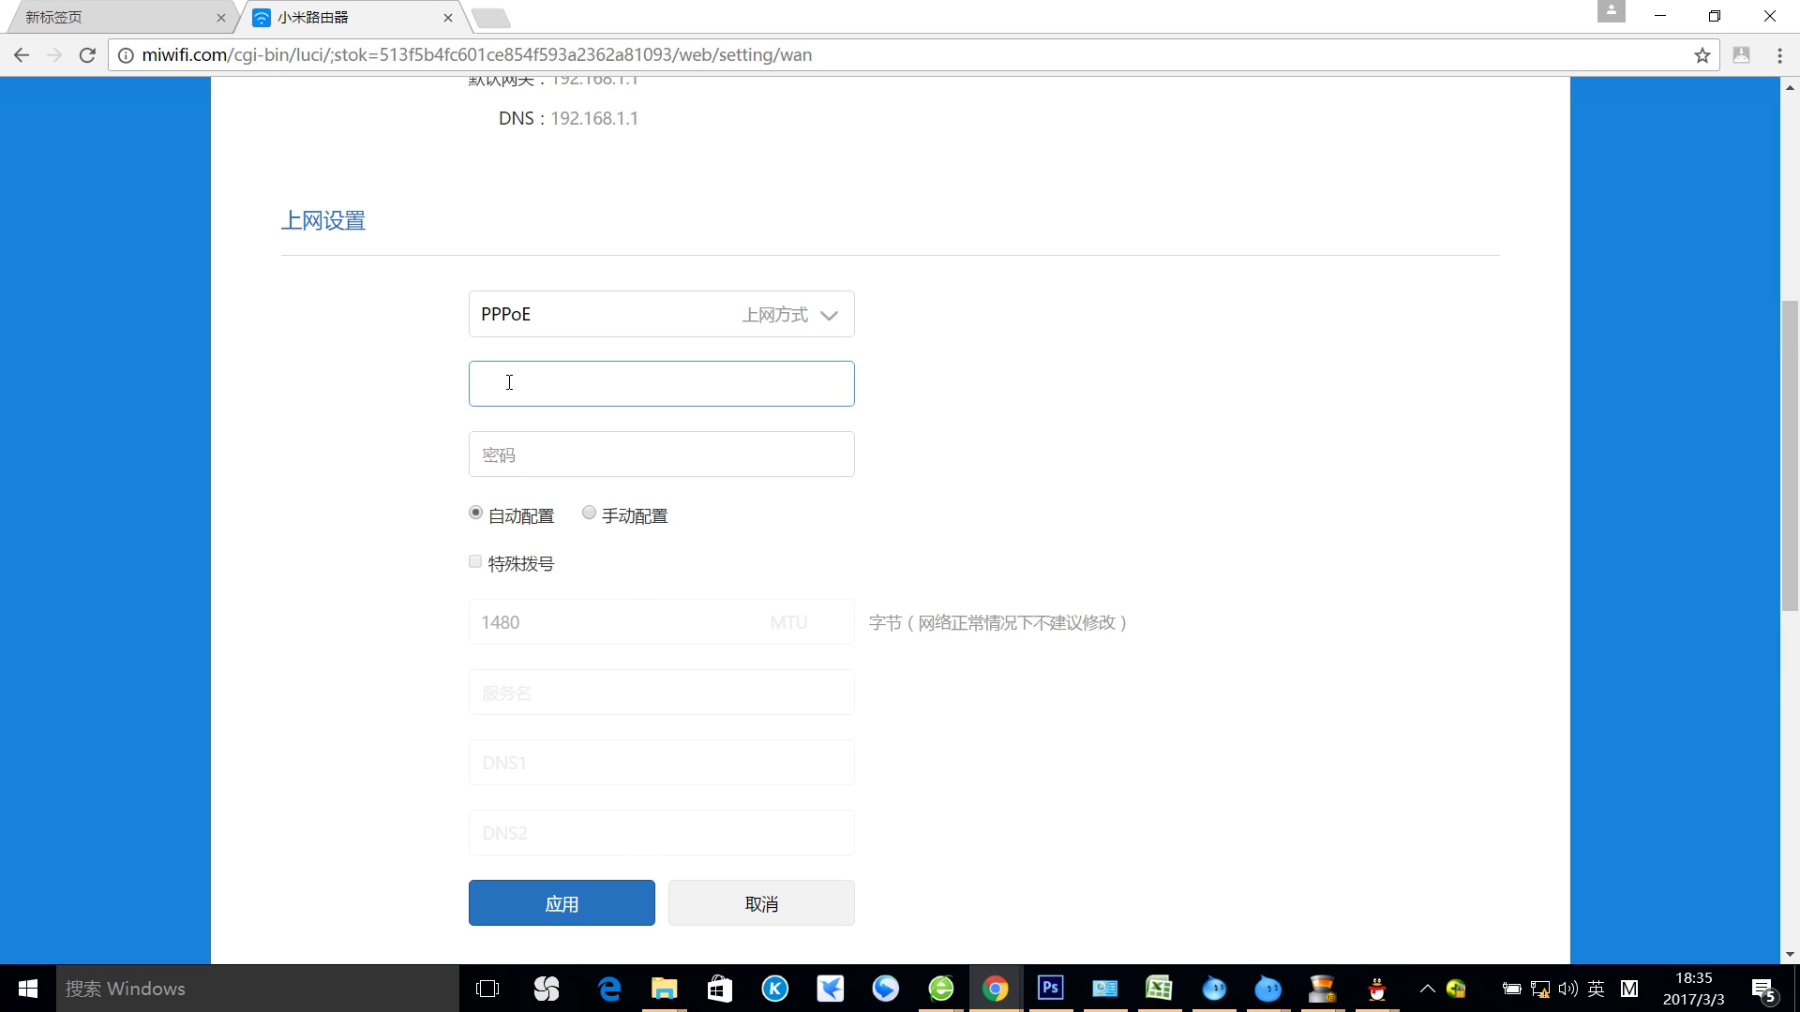
left_click(509, 456)
scroll(967, 479, "down", 5)
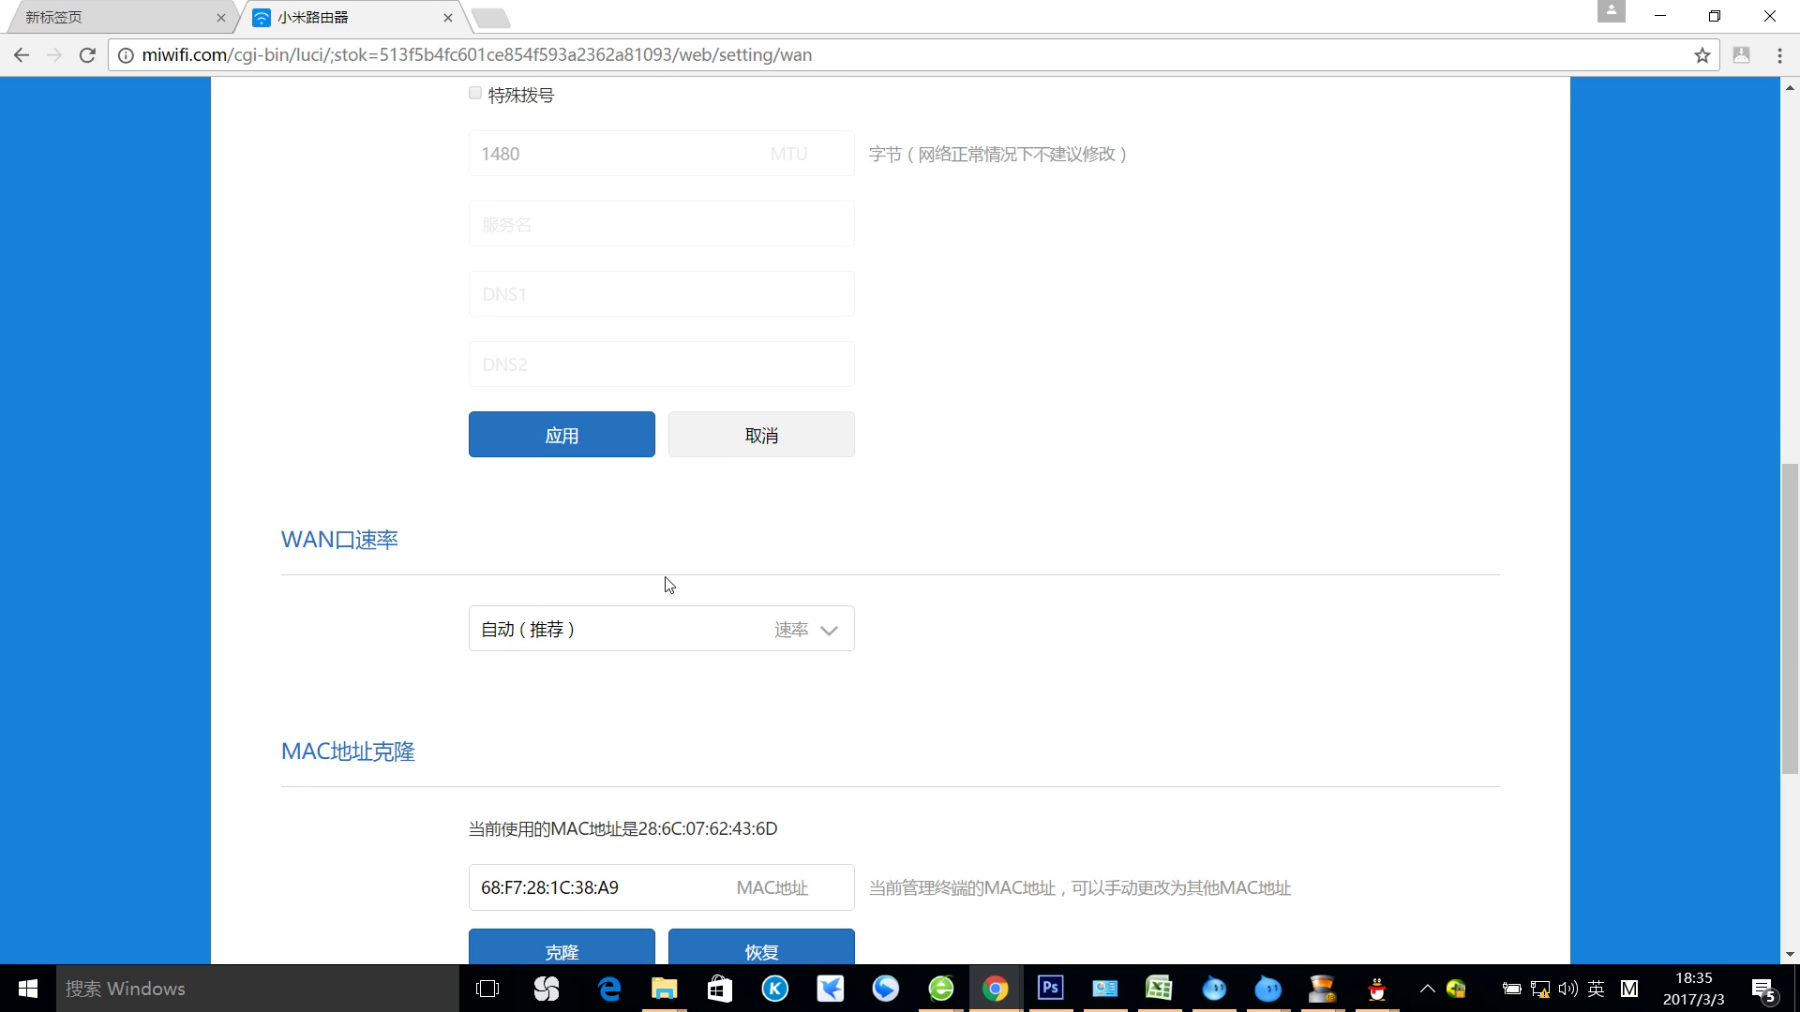
scroll(995, 407, "down", 3)
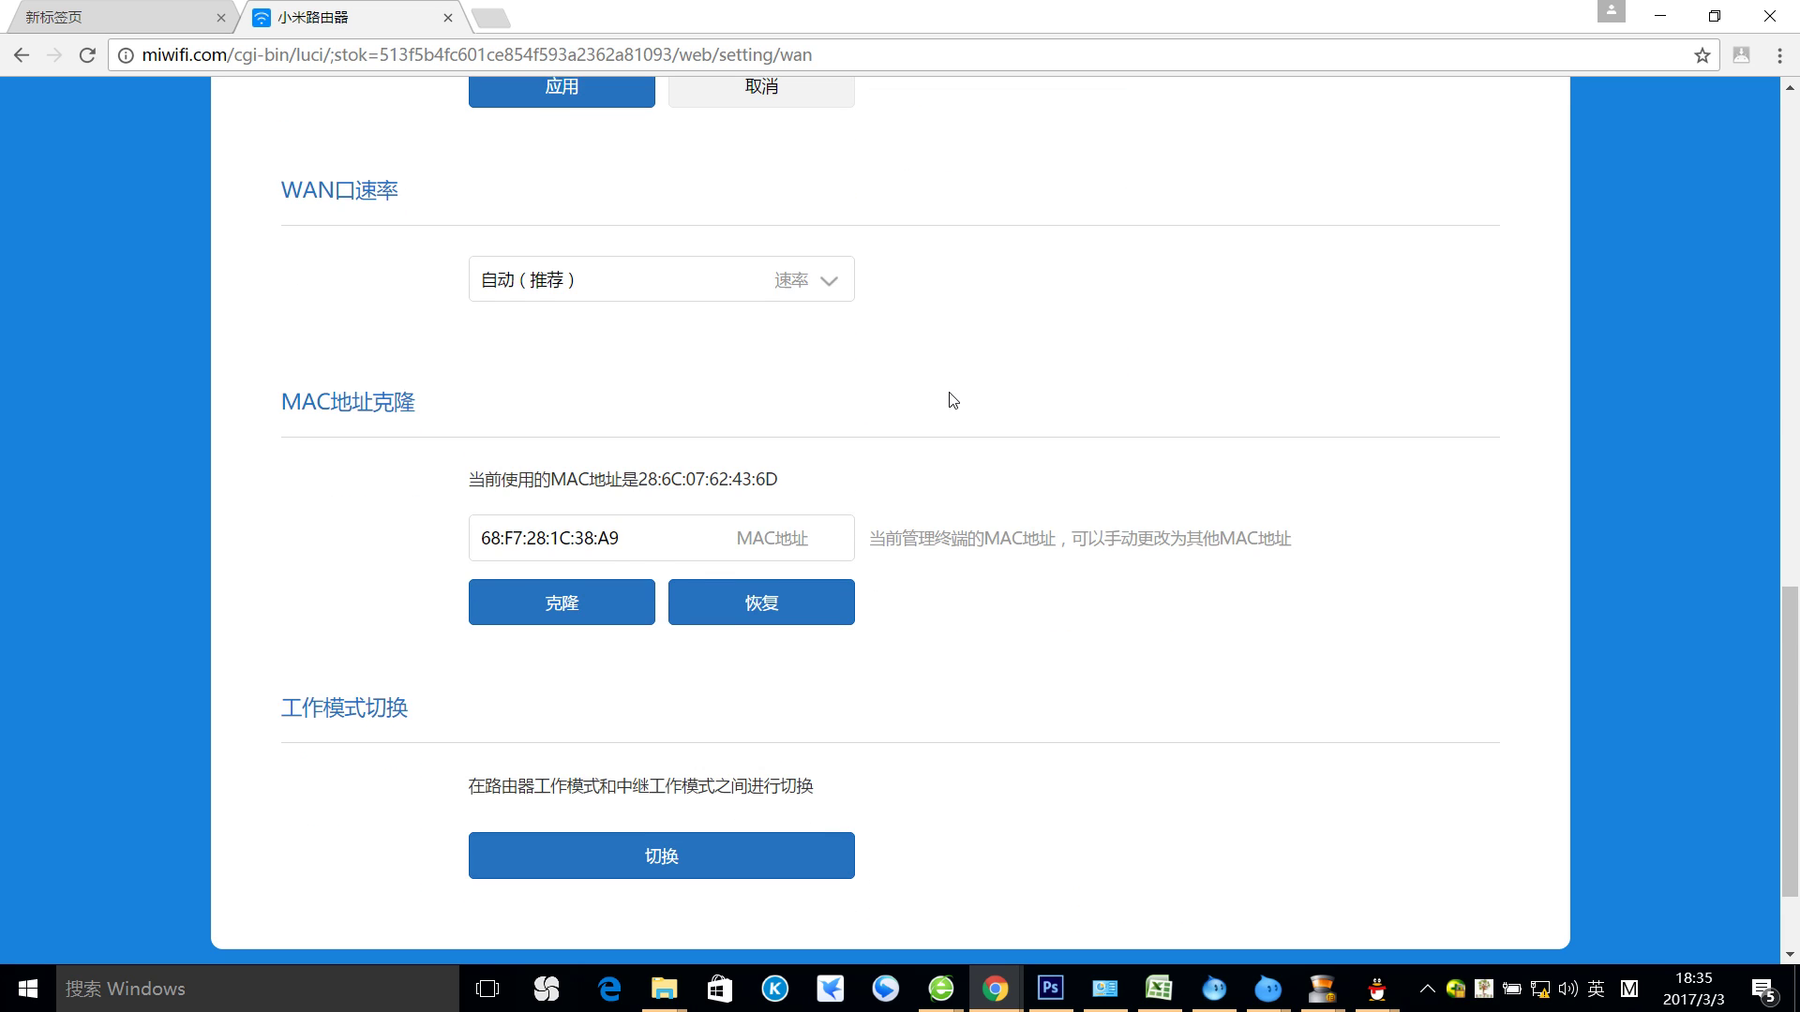
scroll(965, 405, "up", 12)
scroll(984, 408, "up", 2)
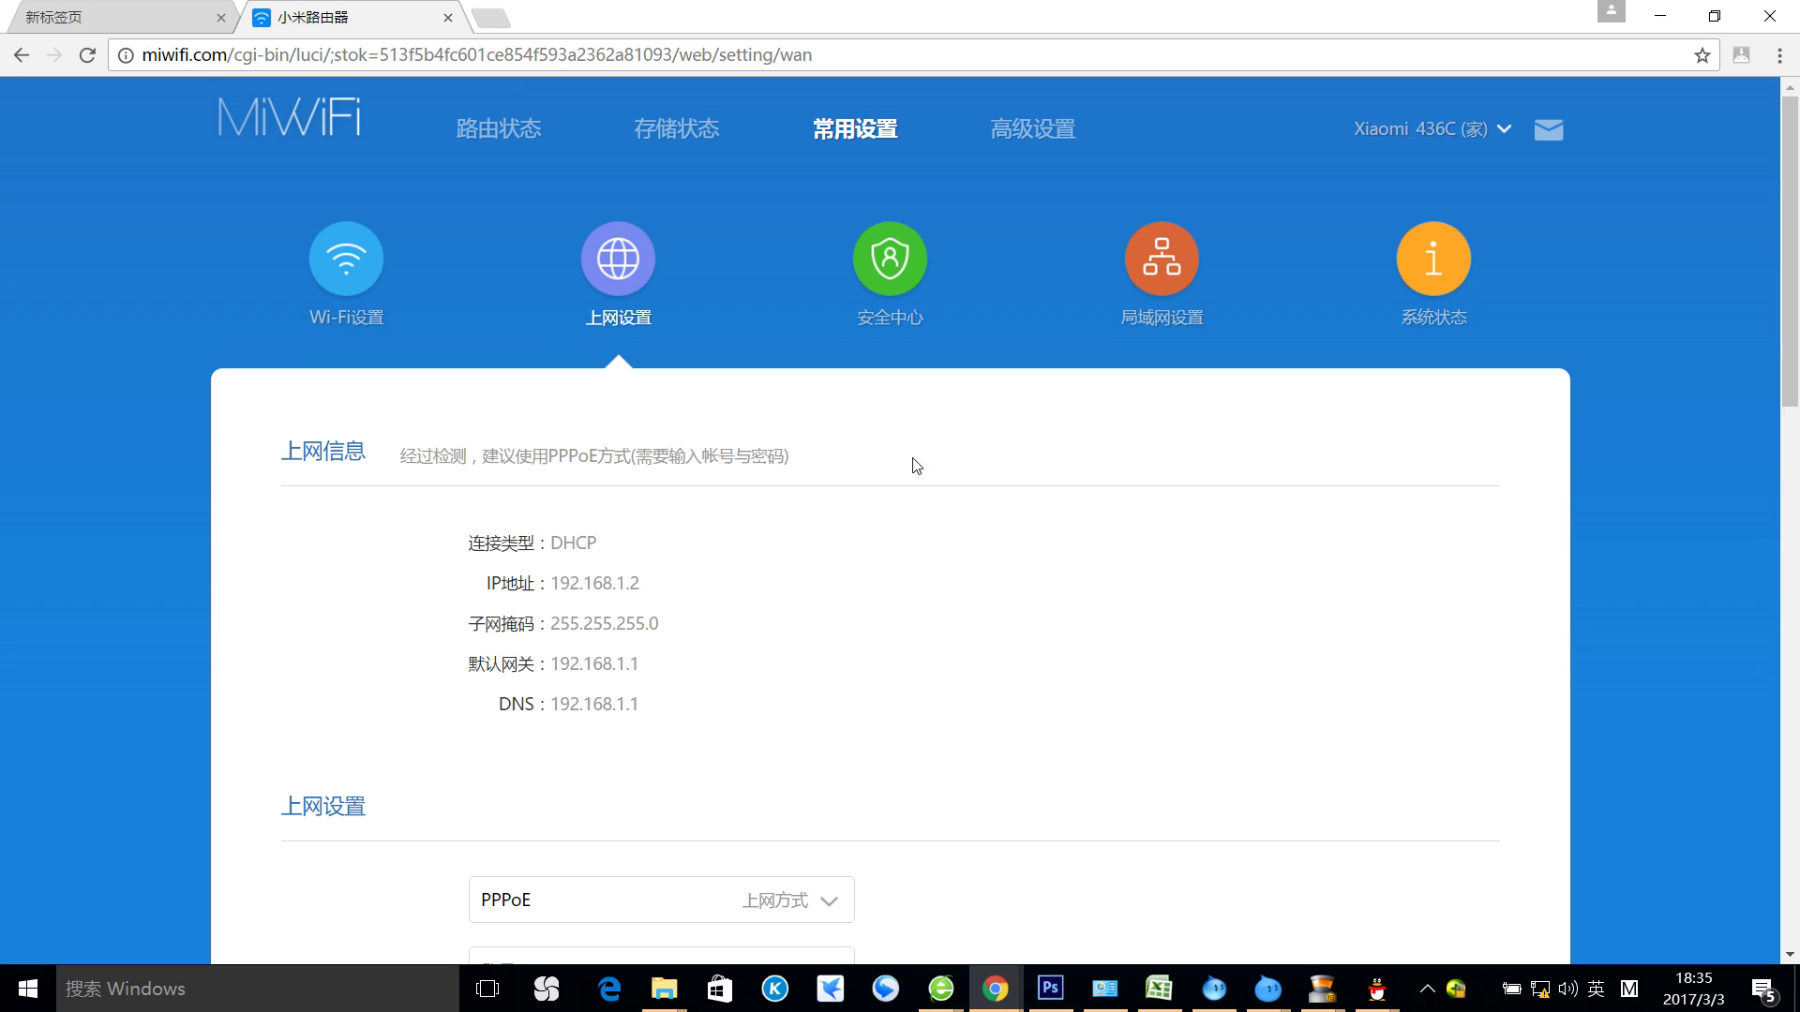